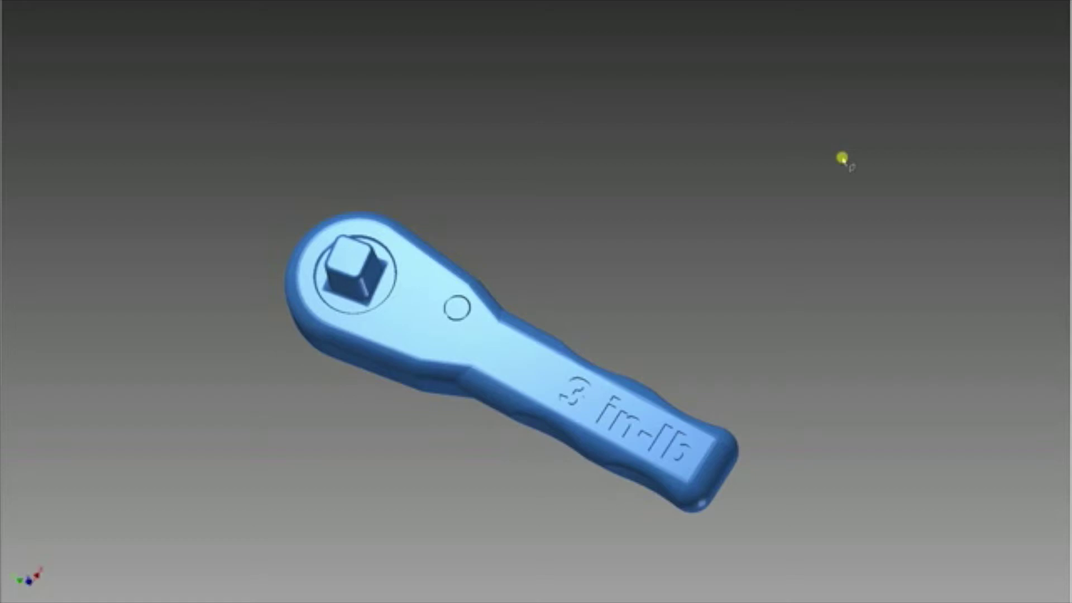
- Bring up the quick view menu over the rotated wrench, then exit orbit mode
{"action": "right_click", "coordinate": [638, 256]}
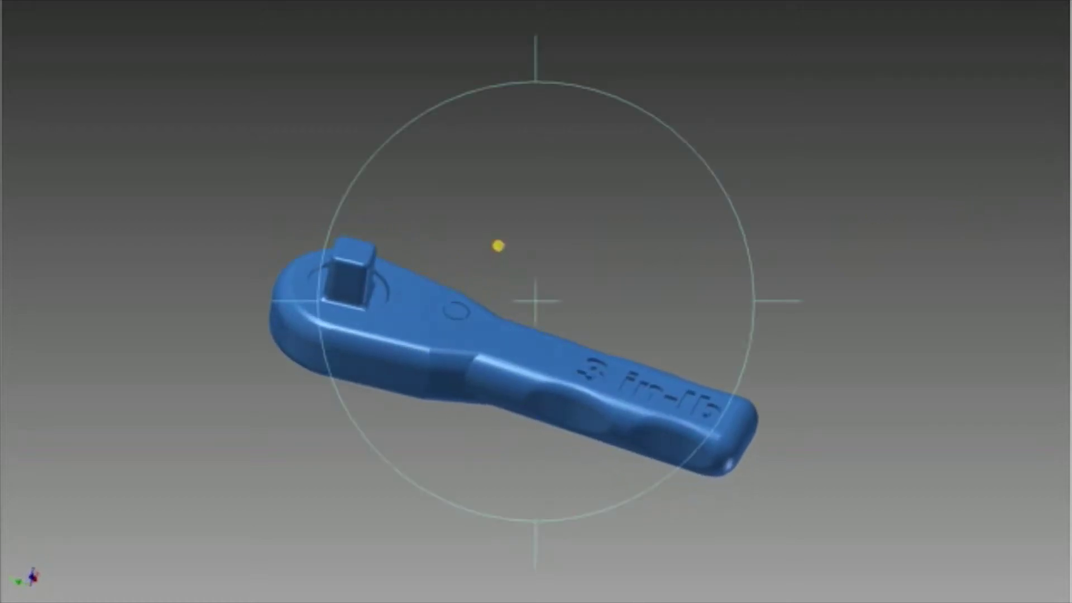
{"action": "key", "text": "Escape"}
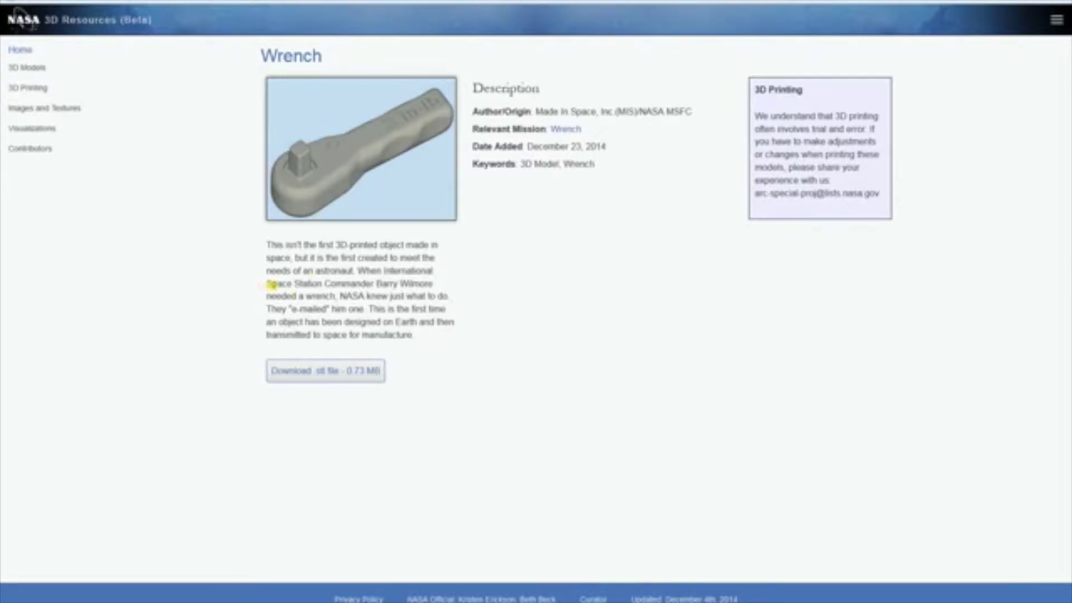
- Highlight a name in the Simplify3D rafts, skirts and brims article, then clear the highlight
{"action": "left_click_drag", "start_coordinate": [272, 285], "coordinate": [432, 284]}
{"action": "left_click", "coordinate": [433, 285]}
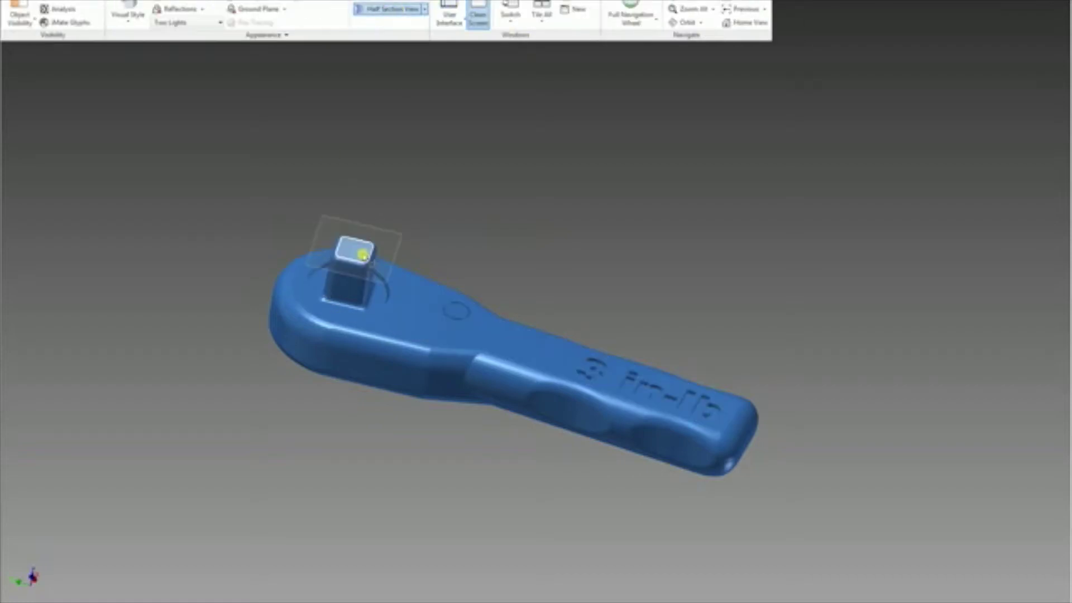
- Use the square drive face as the half-section cutting plane
{"action": "left_click", "coordinate": [354, 250]}
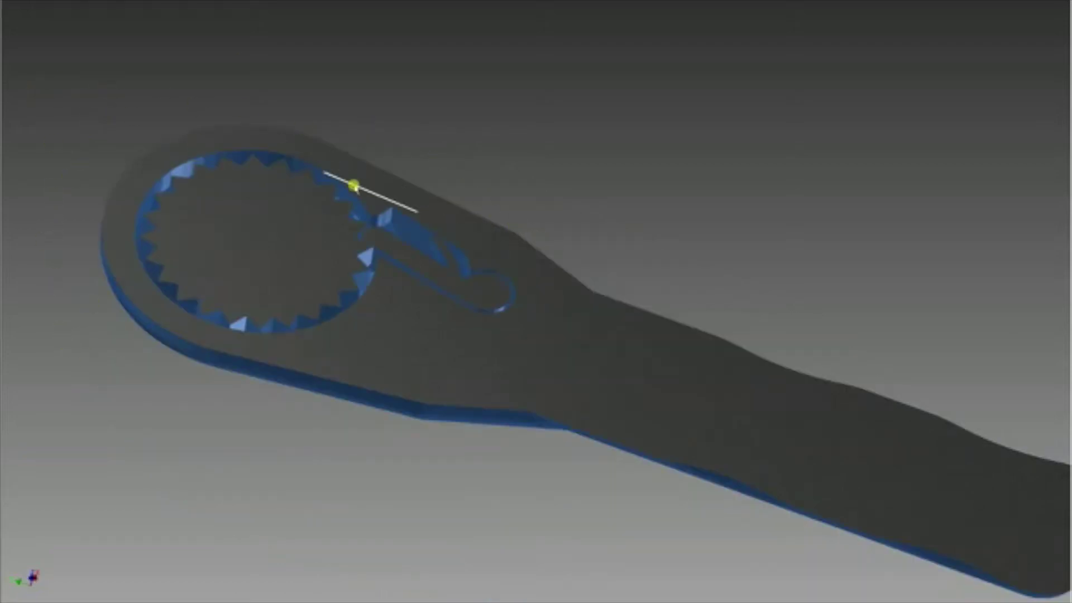
{"action": "scroll", "coordinate": [503, 206], "scroll_direction": "down", "scroll_amount": 2}
{"action": "scroll", "coordinate": [481, 195], "scroll_direction": "up", "scroll_amount": 5}
{"action": "scroll", "coordinate": [505, 206], "scroll_direction": "down", "scroll_amount": 2}
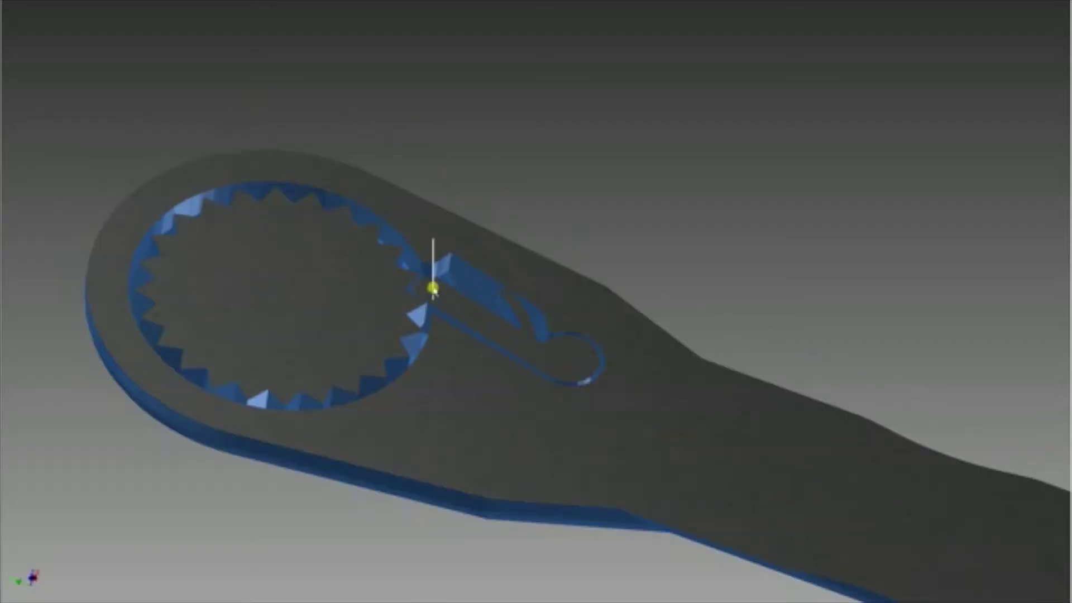
{"action": "scroll", "coordinate": [89, 263], "scroll_direction": "down", "scroll_amount": 2}
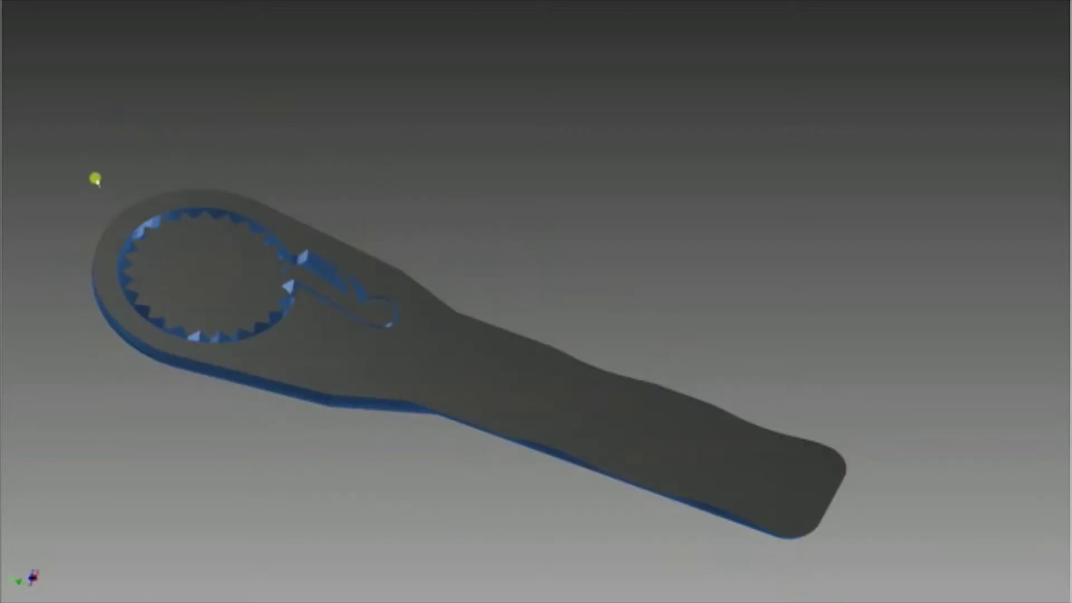
{"action": "scroll", "coordinate": [97, 187], "scroll_direction": "up", "scroll_amount": 2}
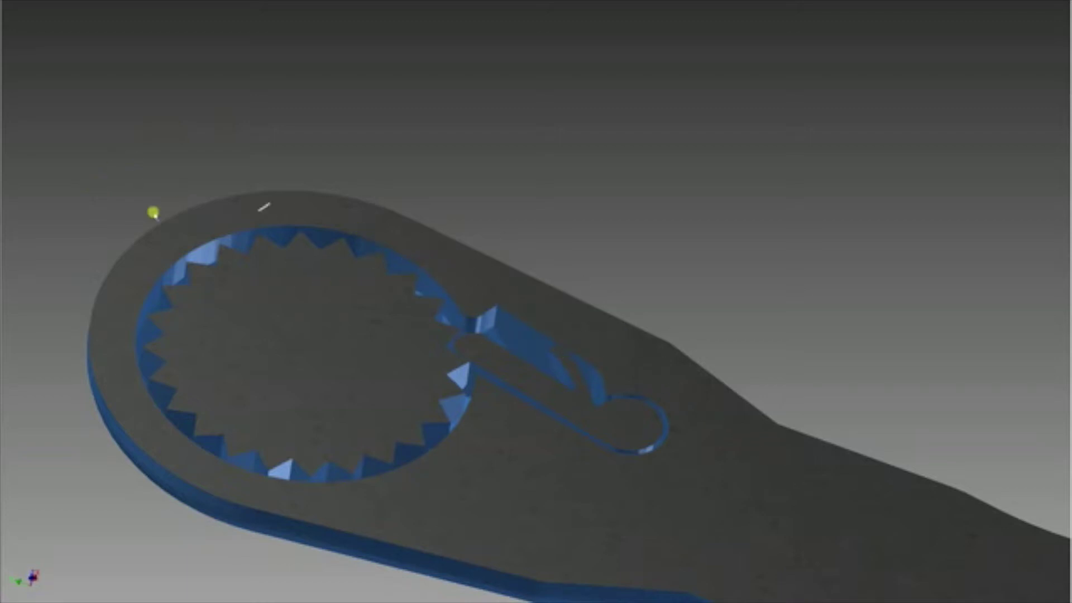
{"action": "scroll", "coordinate": [248, 165], "scroll_direction": "down", "scroll_amount": 3}
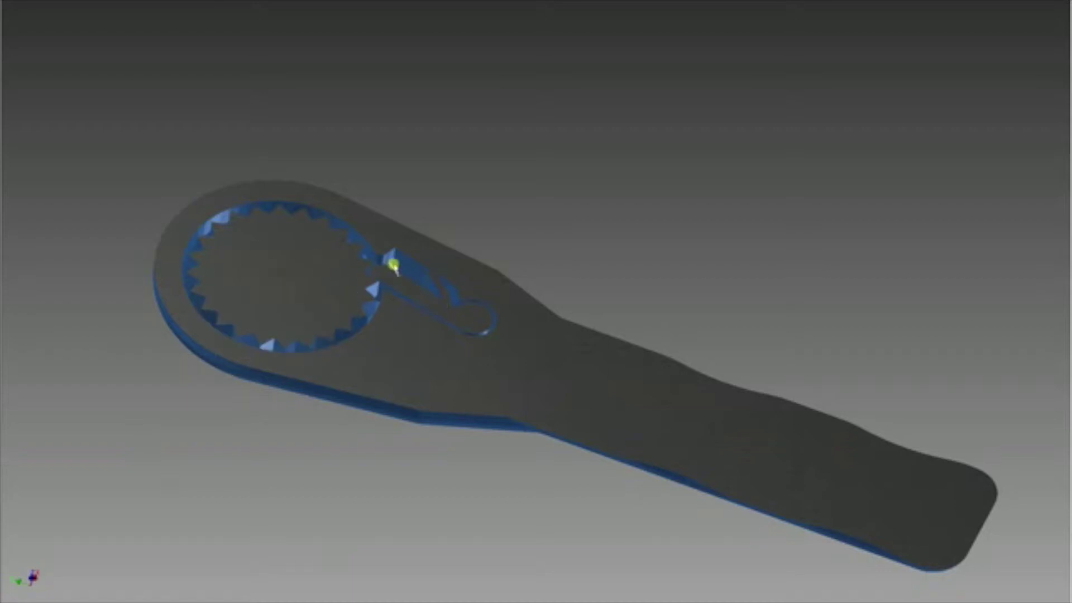
{"action": "scroll", "coordinate": [387, 259], "scroll_direction": "up", "scroll_amount": 3}
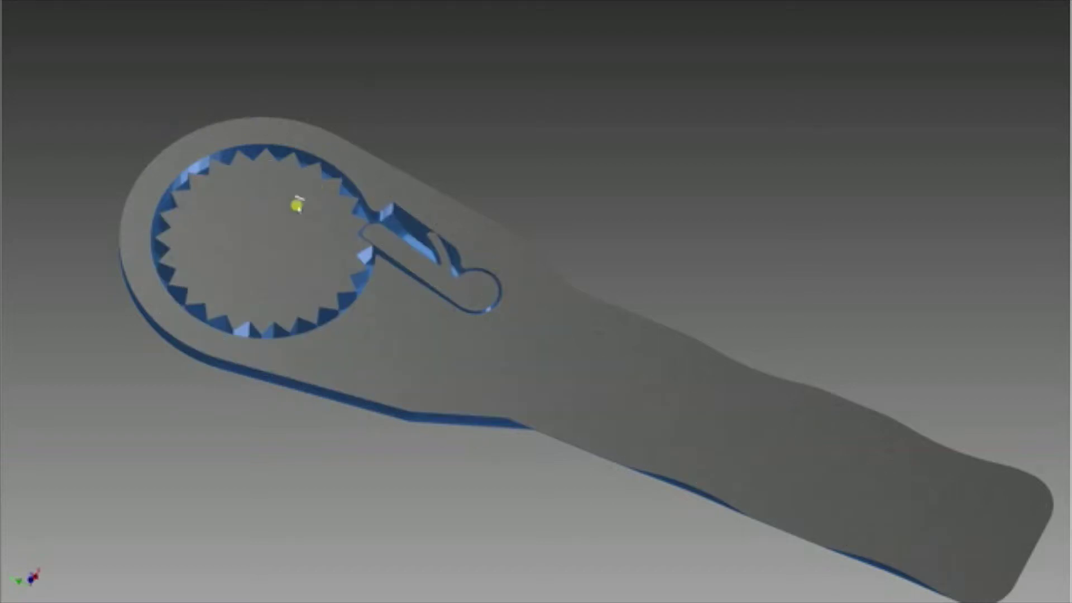
- Zoom in on the pawl slot, orbit to view its edge, then zoom back out
{"action": "scroll", "coordinate": [366, 222], "scroll_direction": "up", "scroll_amount": 3}
{"action": "scroll", "coordinate": [355, 215], "scroll_direction": "down", "scroll_amount": 3}
{"action": "left_click", "coordinate": [1065, 149]}
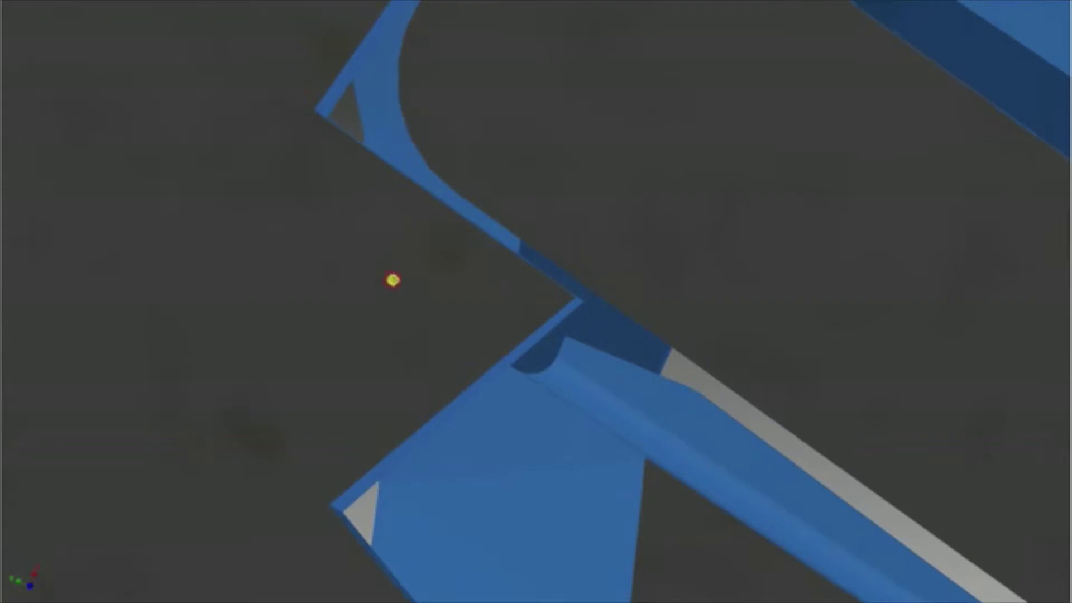
{"action": "middle_click_drag", "start_coordinate": [395, 275], "coordinate": [404, 237], "text": "shift"}
{"action": "scroll", "coordinate": [403, 237], "scroll_direction": "down", "scroll_amount": 10}
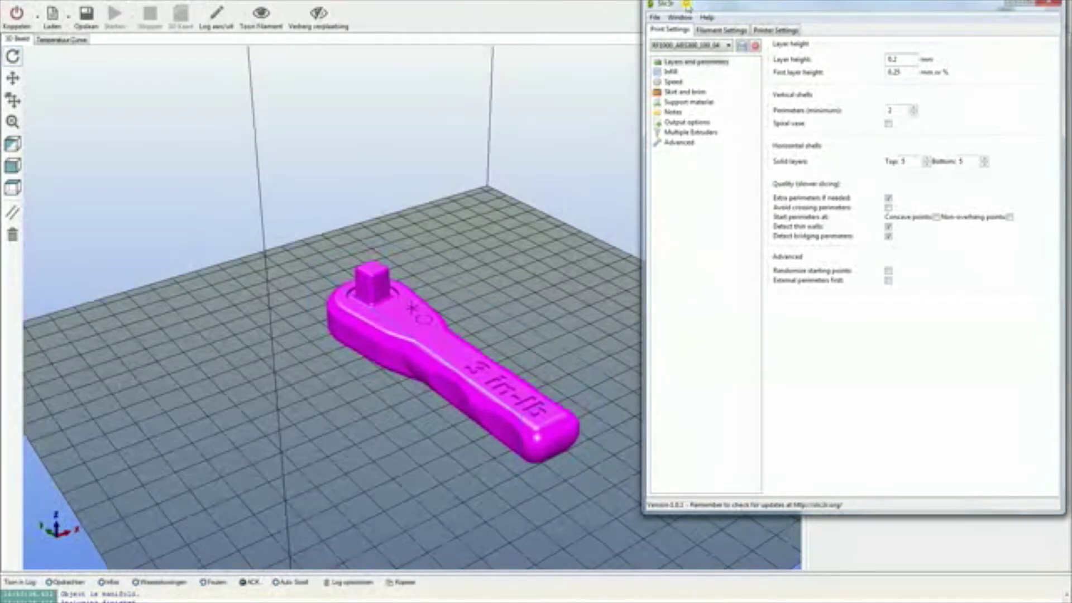
- Nudge the Slic3r settings window, stretch it taller, and move it lower
{"action": "left_click_drag", "start_coordinate": [687, 5], "coordinate": [689, 2]}
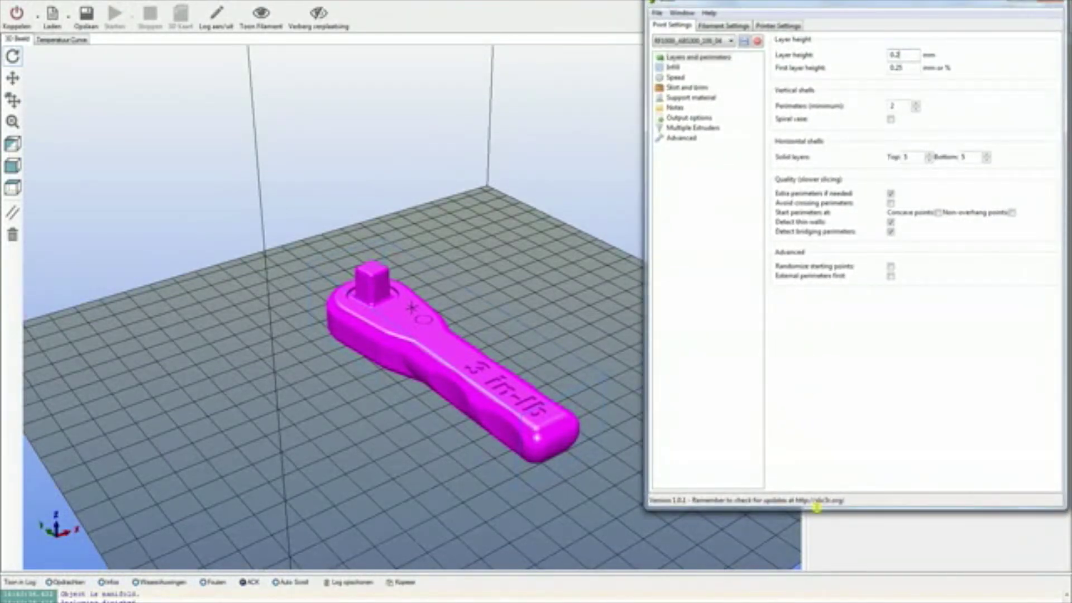
{"action": "left_click_drag", "start_coordinate": [817, 508], "coordinate": [818, 566]}
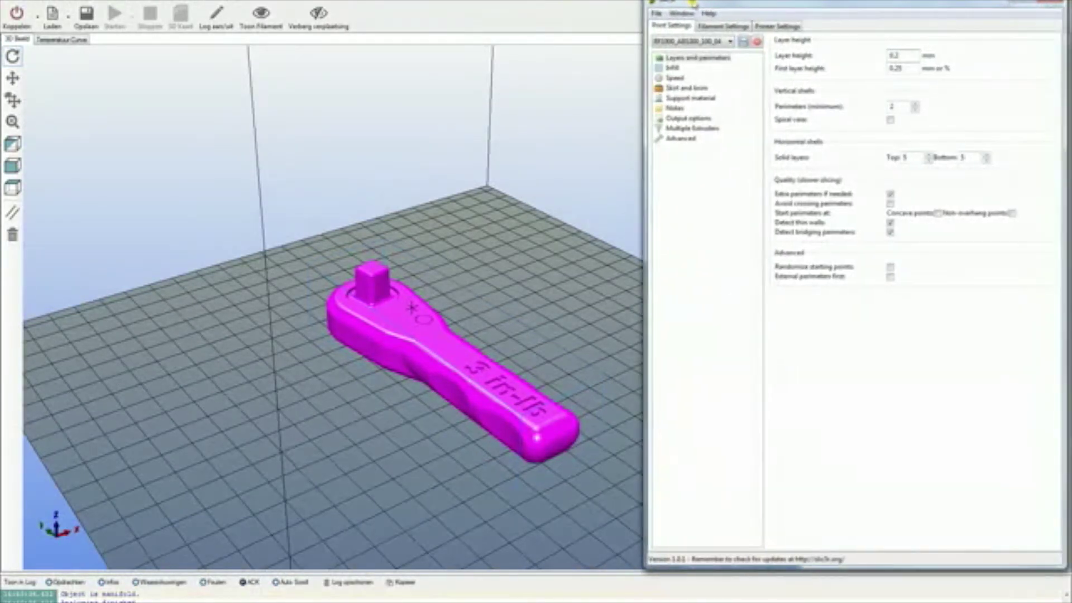
{"action": "mouse_move", "coordinate": [692, 3]}
{"action": "left_mouse_down"}
{"action": "mouse_move", "coordinate": [694, 150]}
{"action": "mouse_move", "coordinate": [682, 79]}
{"action": "mouse_move", "coordinate": [683, 90]}
{"action": "mouse_move", "coordinate": [703, 138]}
{"action": "mouse_move", "coordinate": [688, 4]}
{"action": "left_mouse_up"}
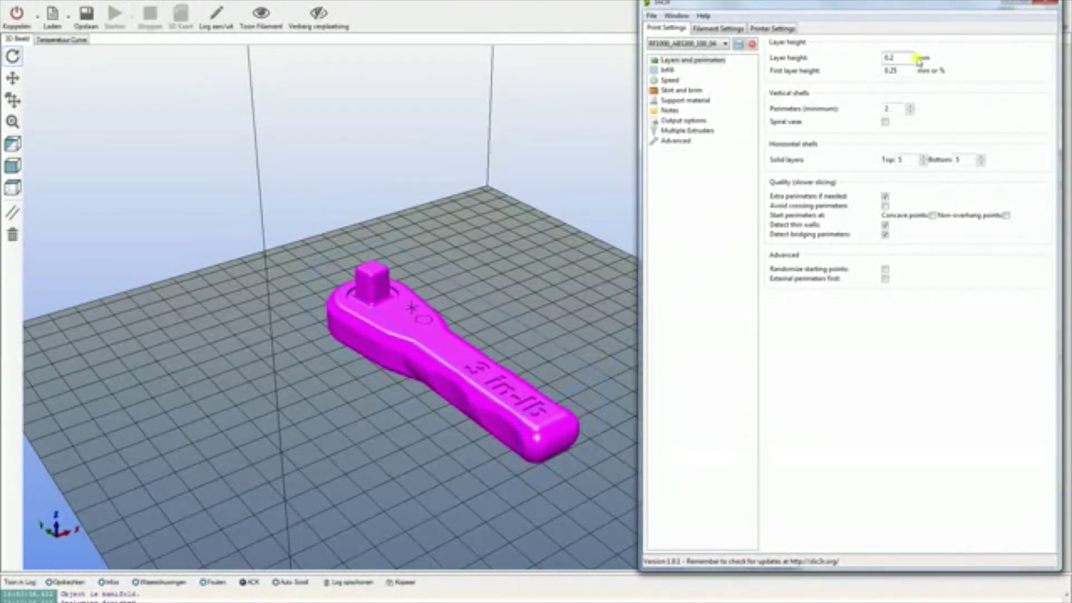
- Show the Infill page and select the 0.25 fill density beside the honeycomb pattern
{"action": "left_click", "coordinate": [667, 71]}
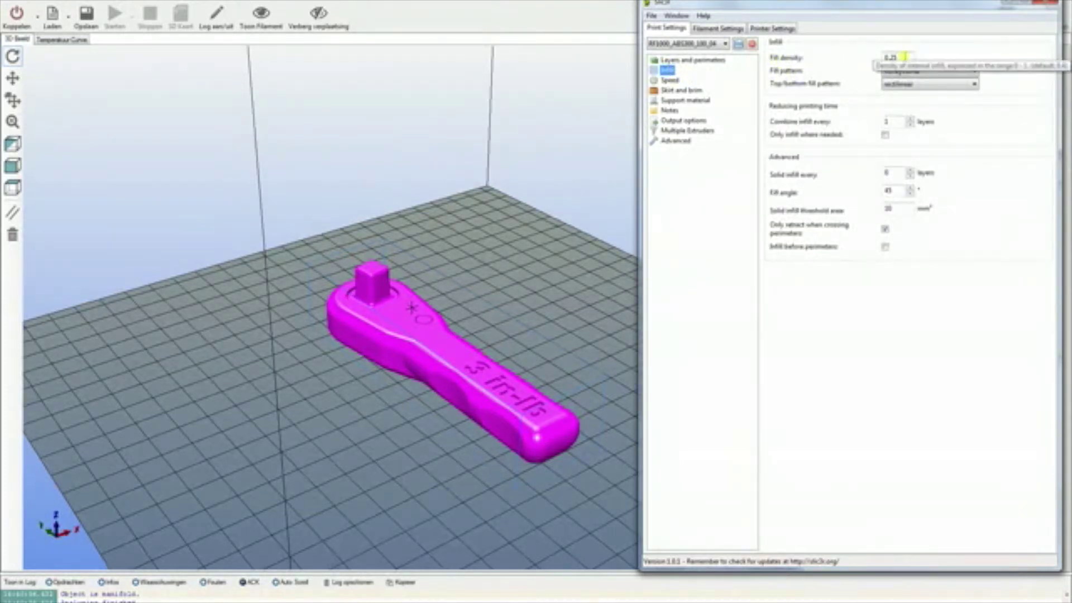
{"action": "left_click", "coordinate": [898, 57]}
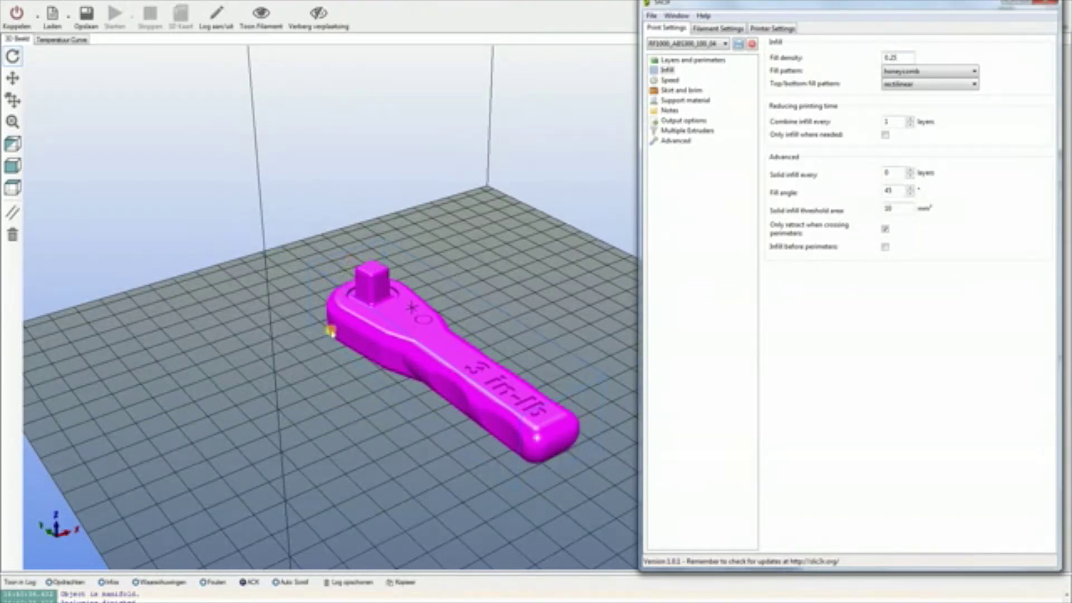
{"action": "left_click", "coordinate": [897, 56]}
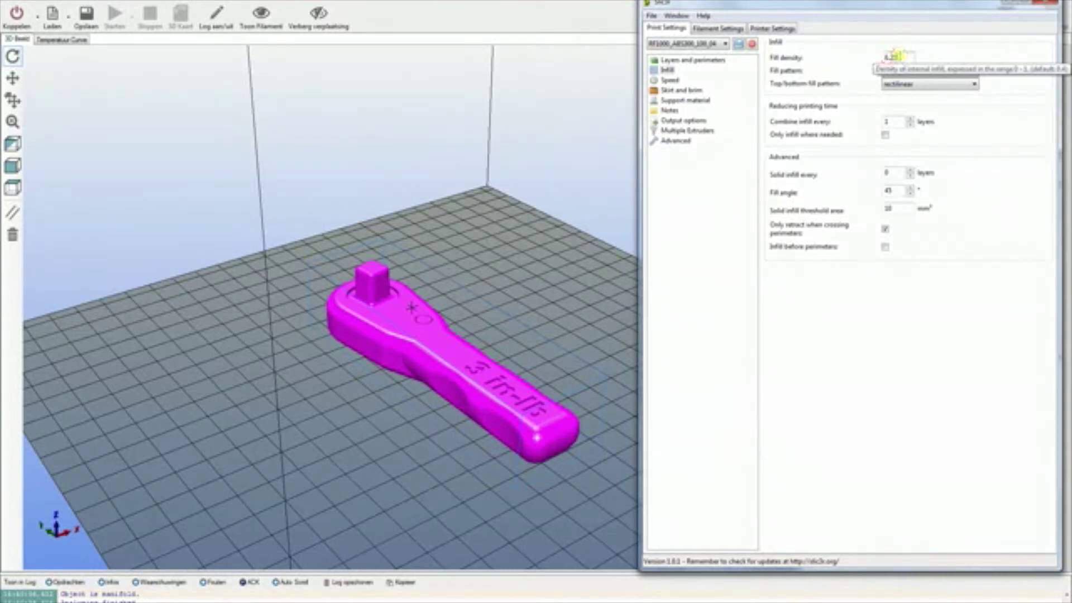
{"action": "left_click", "coordinate": [897, 53]}
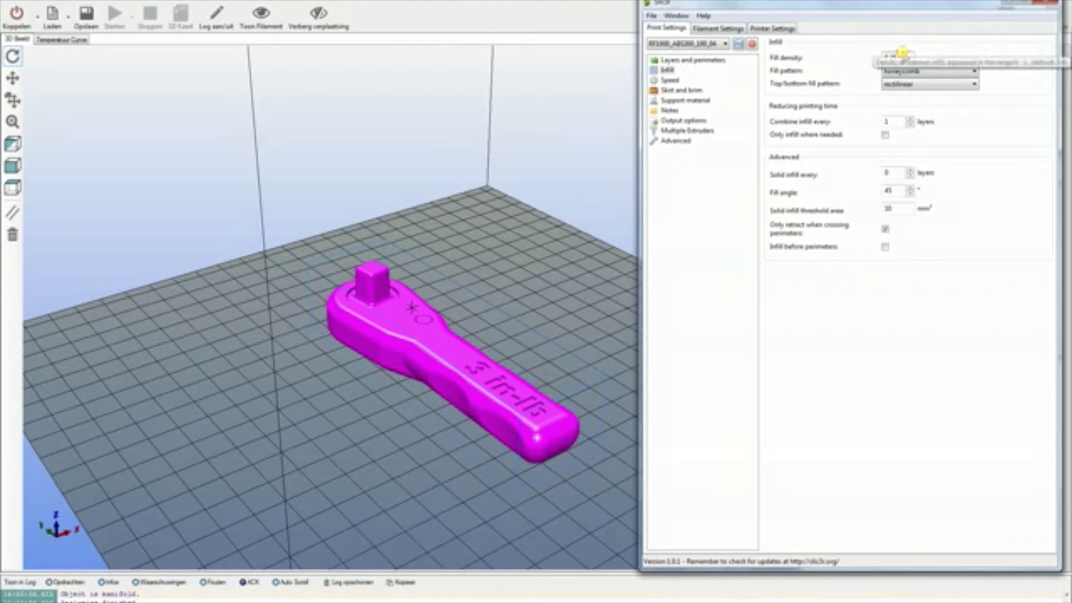
{"action": "left_click_drag", "start_coordinate": [859, 5], "coordinate": [868, 4]}
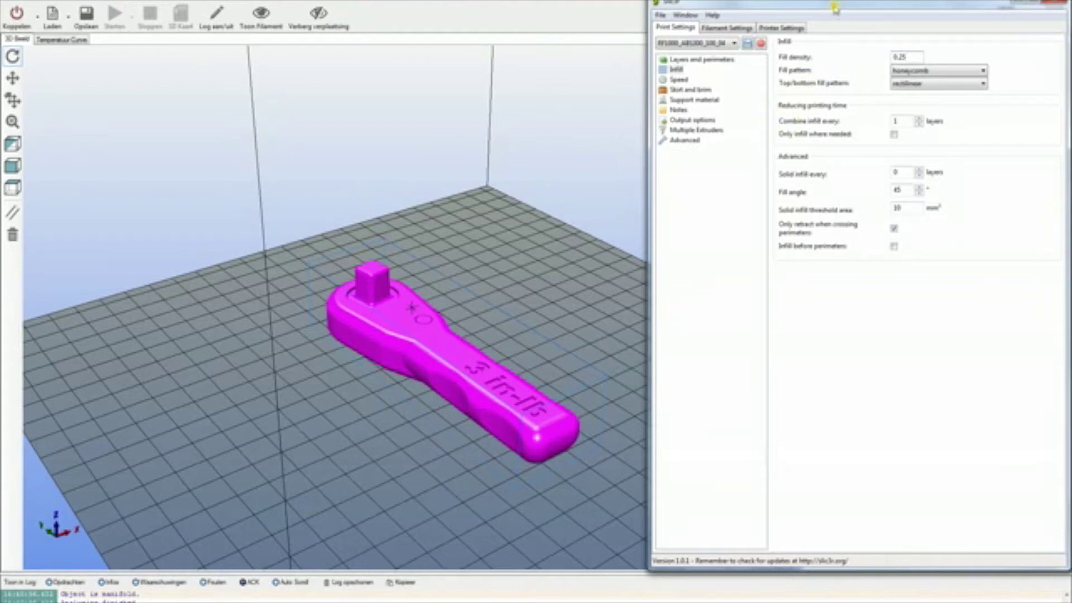
{"action": "left_click_drag", "start_coordinate": [911, 56], "coordinate": [891, 57]}
- Look over the Speed and Support material pages, ending back on Skirt and brim
{"action": "left_click", "coordinate": [679, 79]}
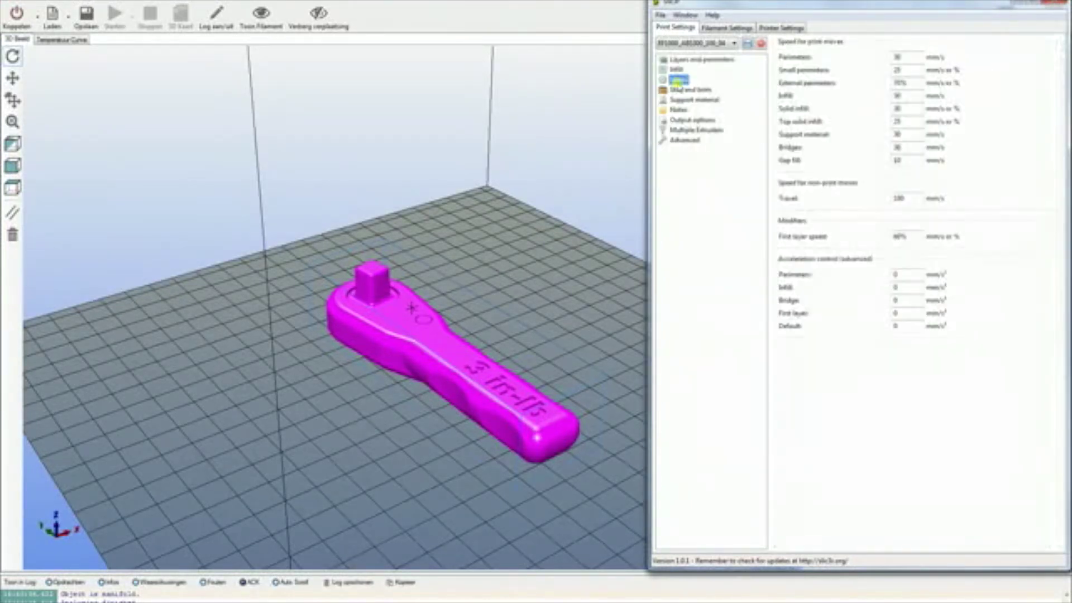
{"action": "left_click", "coordinate": [680, 94]}
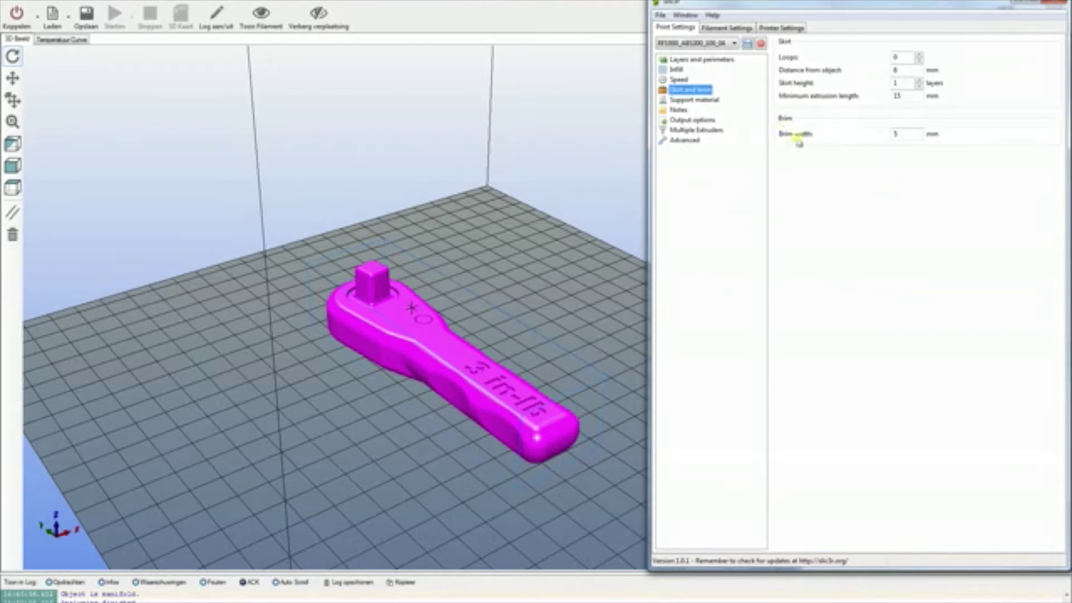
{"action": "left_click", "coordinate": [689, 100]}
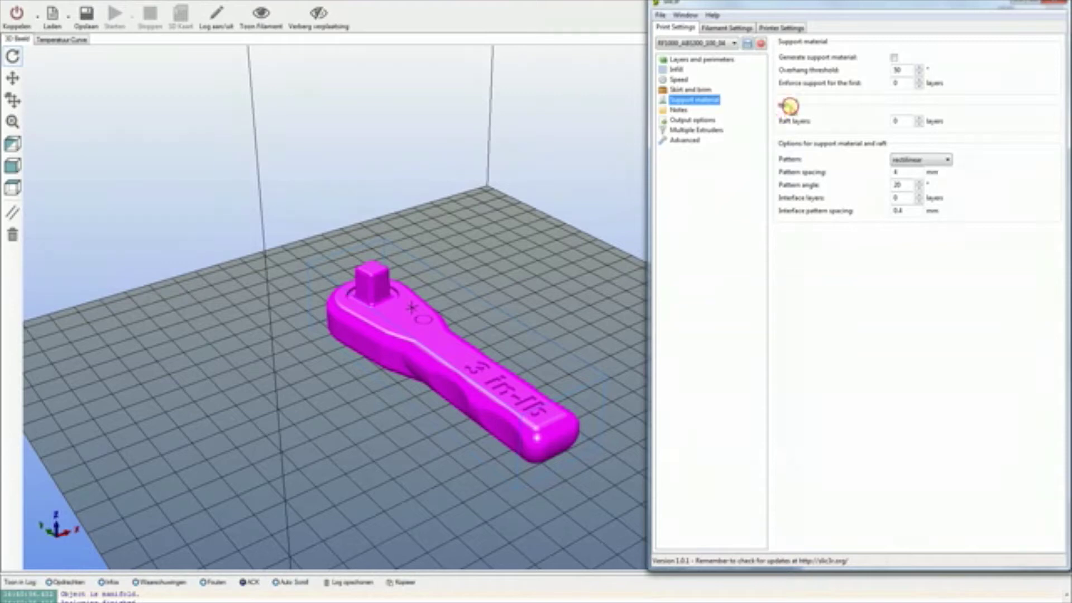
{"action": "left_click", "coordinate": [683, 91]}
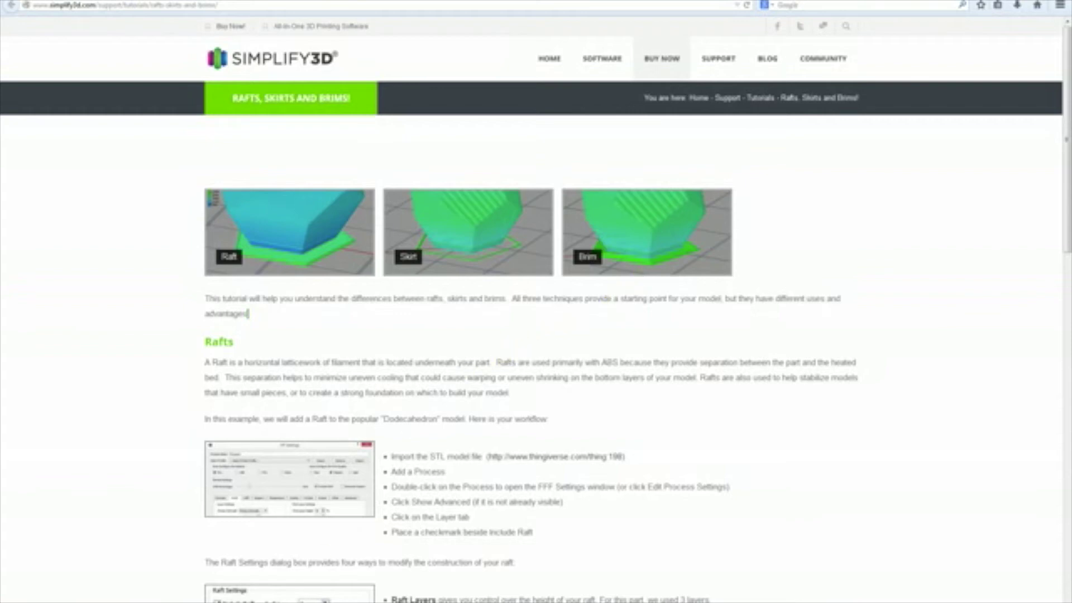
- Switch back to the Slic3r settings window with Alt+Tab
{"action": "key", "text": "alt+Tab"}
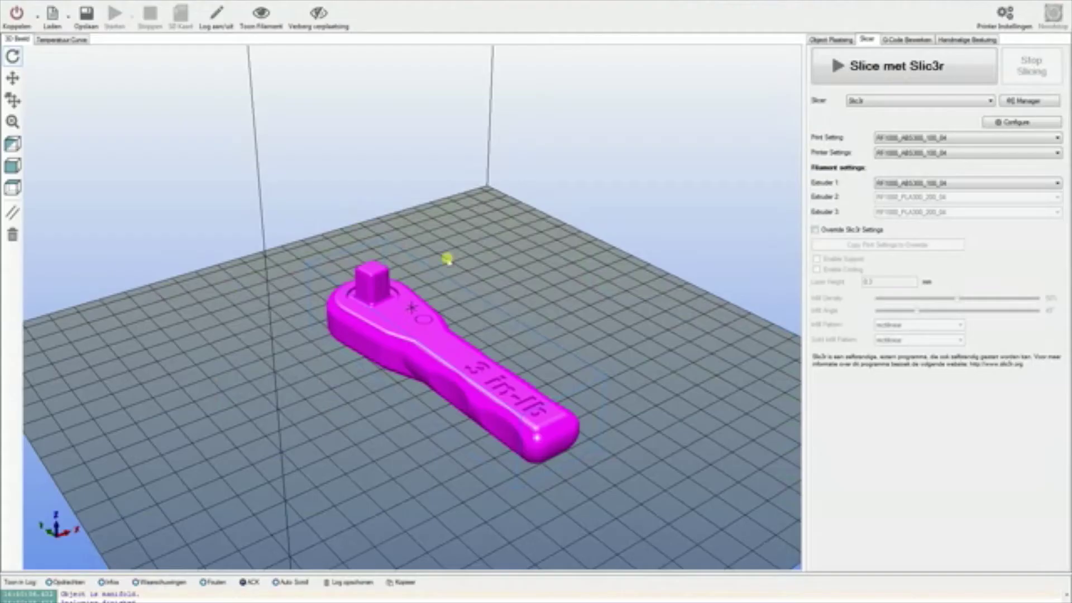
- Set brim width to 10 mm, then browse support, notes, output, extruder and advanced pages
{"action": "key", "text": "alt+Tab"}
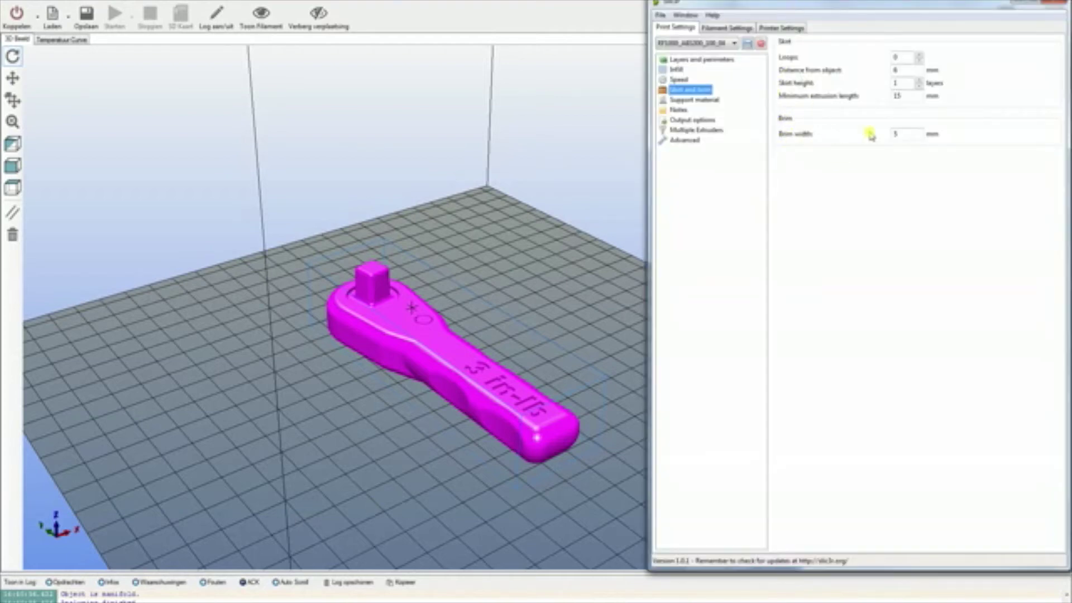
{"action": "double_click", "coordinate": [900, 134]}
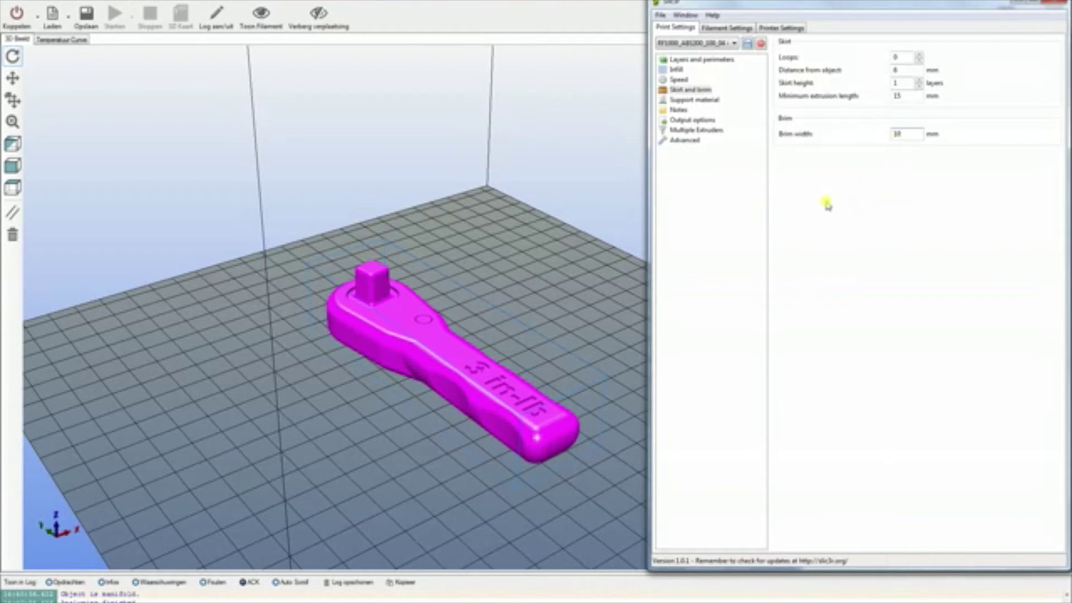
{"action": "left_click", "coordinate": [702, 100]}
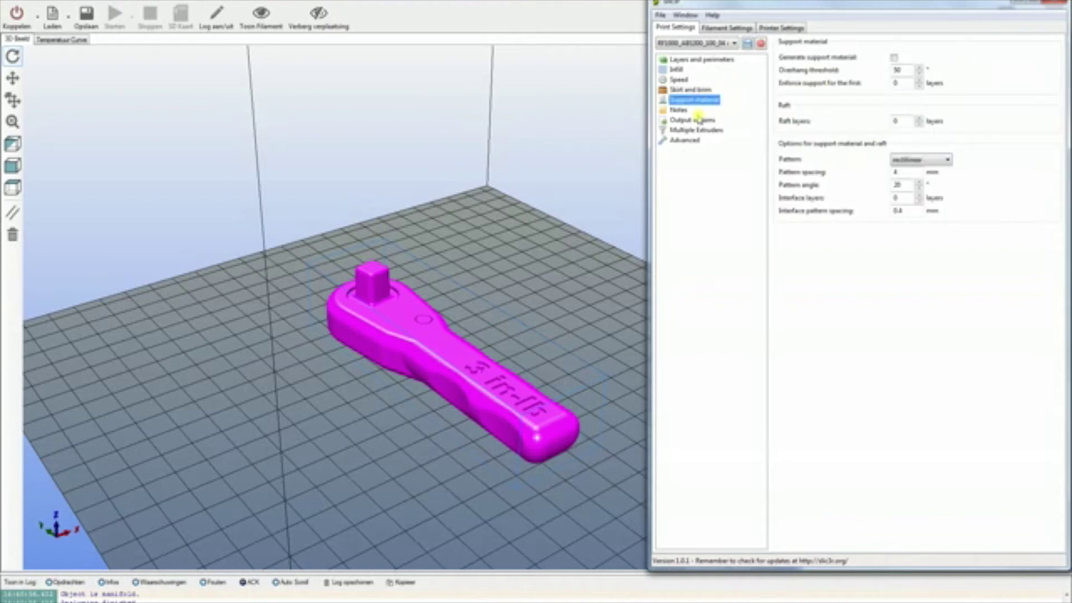
{"action": "left_click", "coordinate": [679, 110]}
{"action": "left_click", "coordinate": [690, 120]}
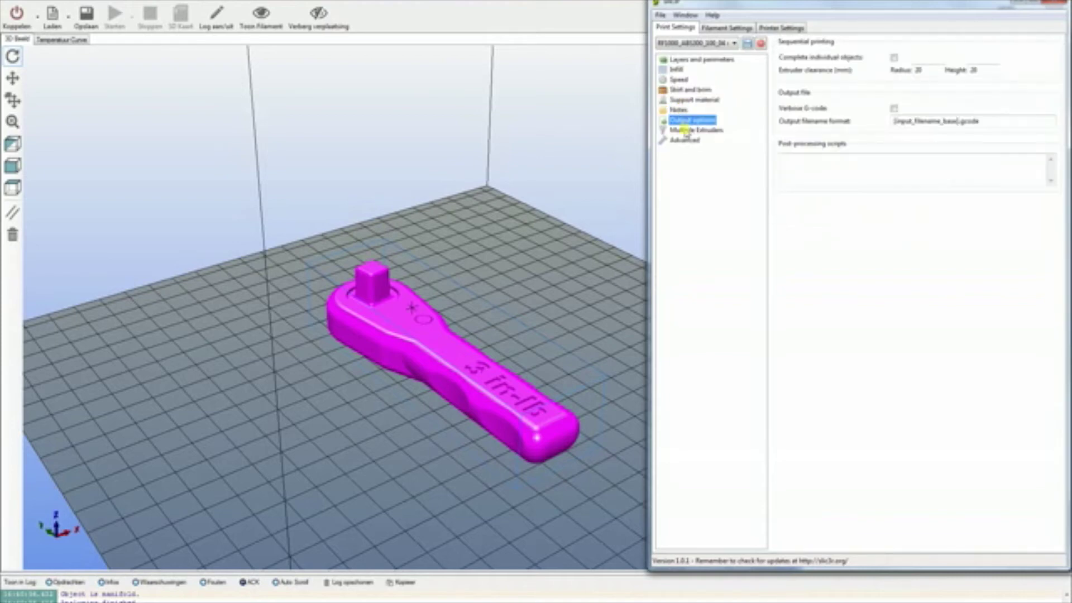
{"action": "left_click", "coordinate": [688, 130]}
{"action": "left_click", "coordinate": [686, 141]}
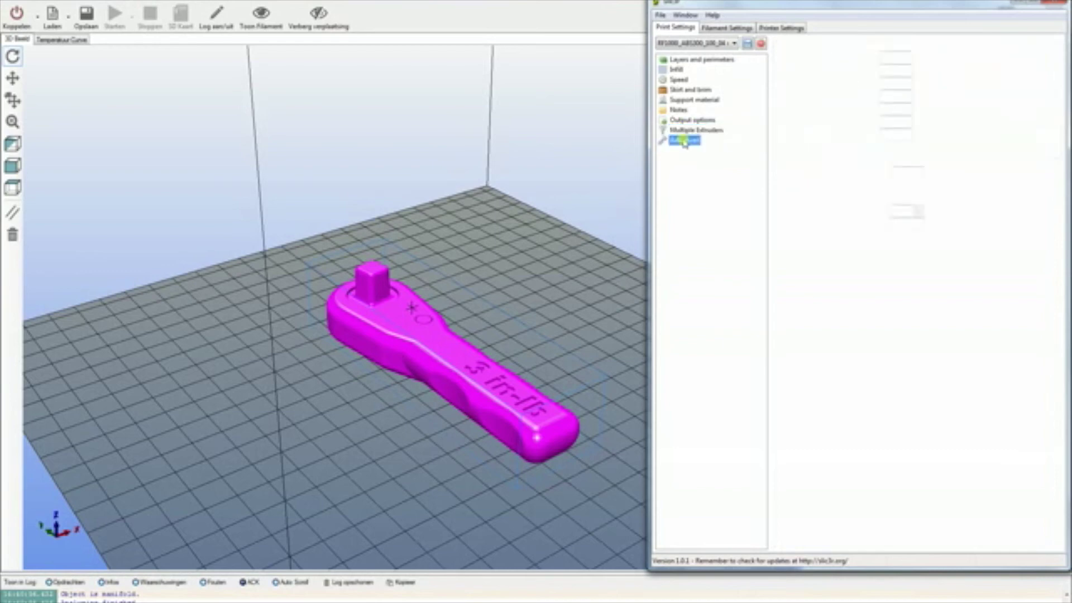
{"action": "left_click", "coordinate": [689, 61]}
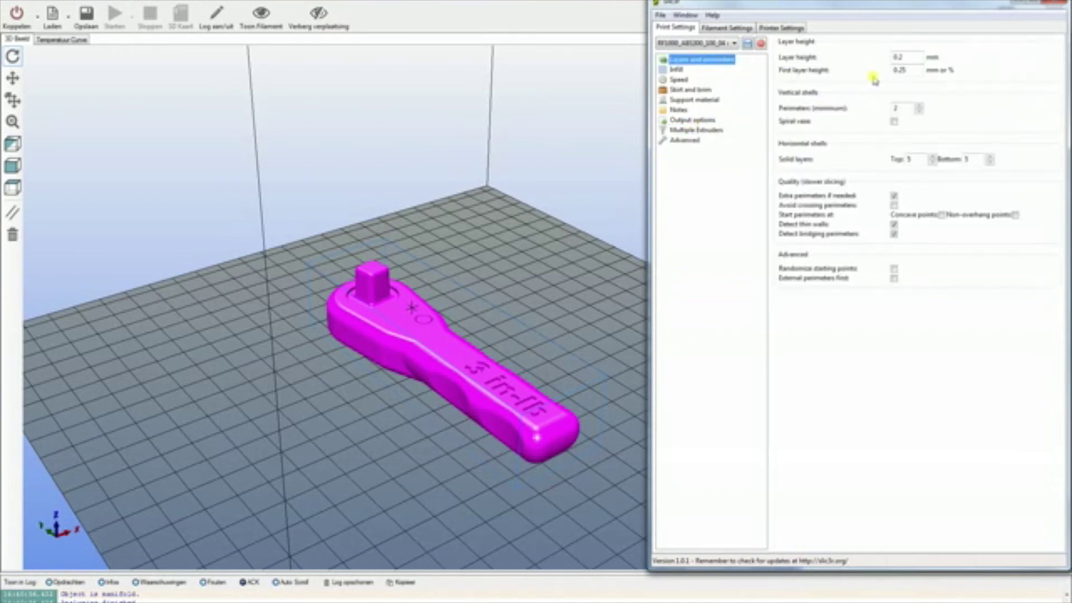
{"action": "left_click", "coordinate": [729, 29]}
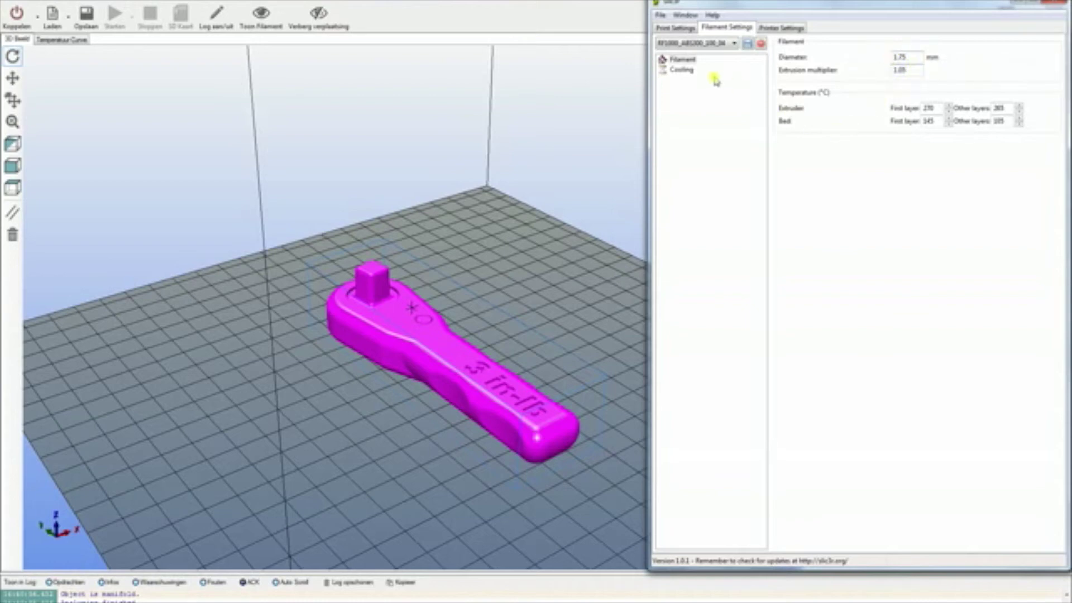
- Check cooling and filament pages, then the printer's 0.5 mm nozzle, custom G-code and general settings
{"action": "left_click", "coordinate": [681, 70]}
{"action": "left_click", "coordinate": [682, 59]}
{"action": "left_click", "coordinate": [780, 27]}
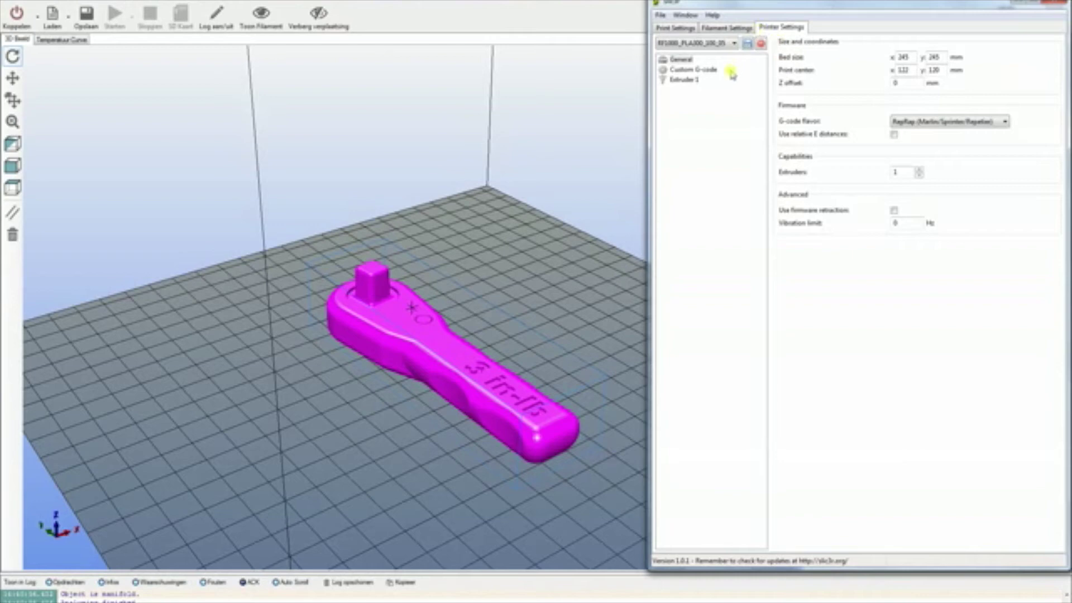
{"action": "left_click", "coordinate": [690, 80]}
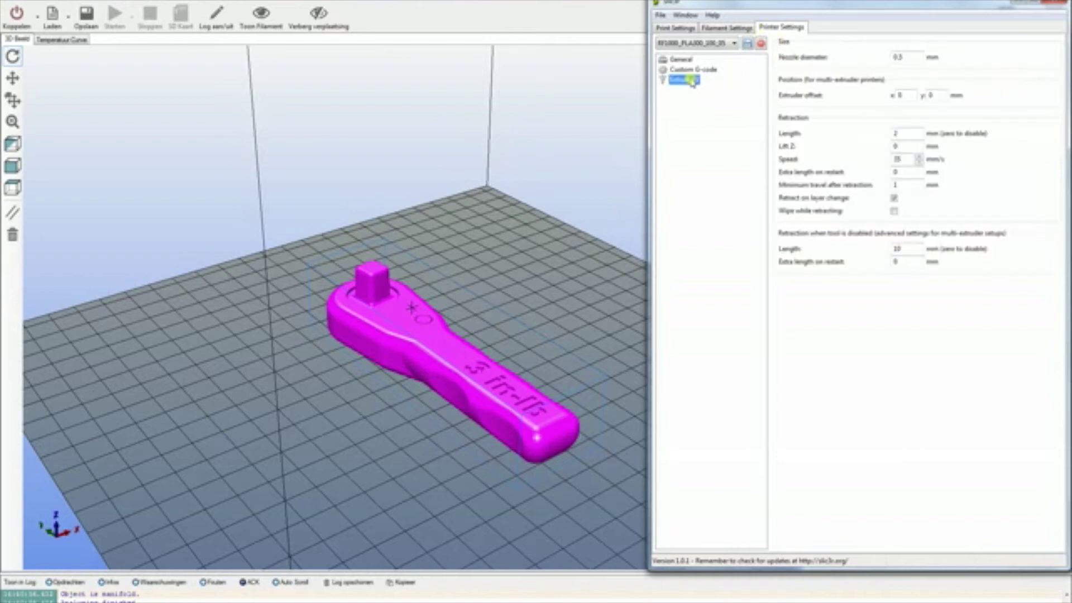
{"action": "left_click", "coordinate": [896, 57]}
{"action": "left_click", "coordinate": [691, 70]}
{"action": "left_click", "coordinate": [686, 80]}
{"action": "left_click", "coordinate": [680, 60]}
{"action": "left_click", "coordinate": [676, 28]}
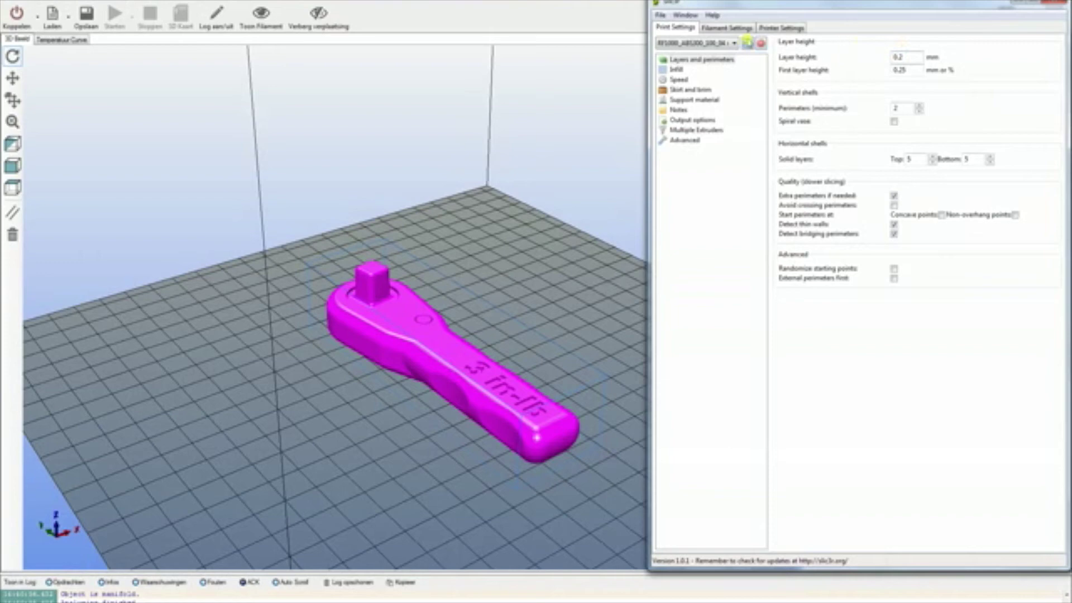
- Save the modified print settings preset and slice the wrench with Slic3r
{"action": "left_click", "coordinate": [747, 43]}
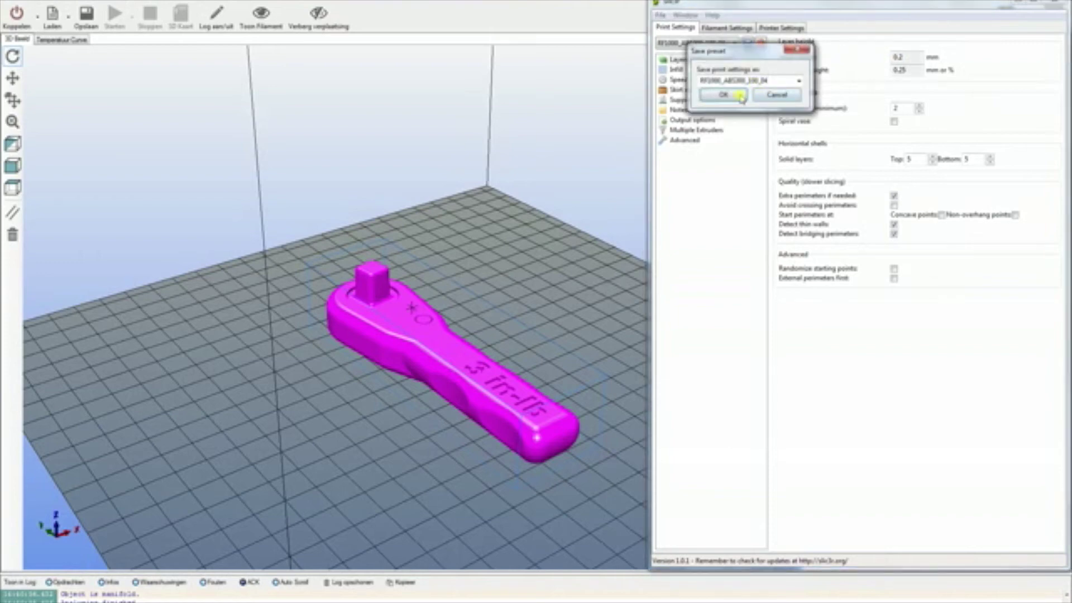
{"action": "key", "text": "Return"}
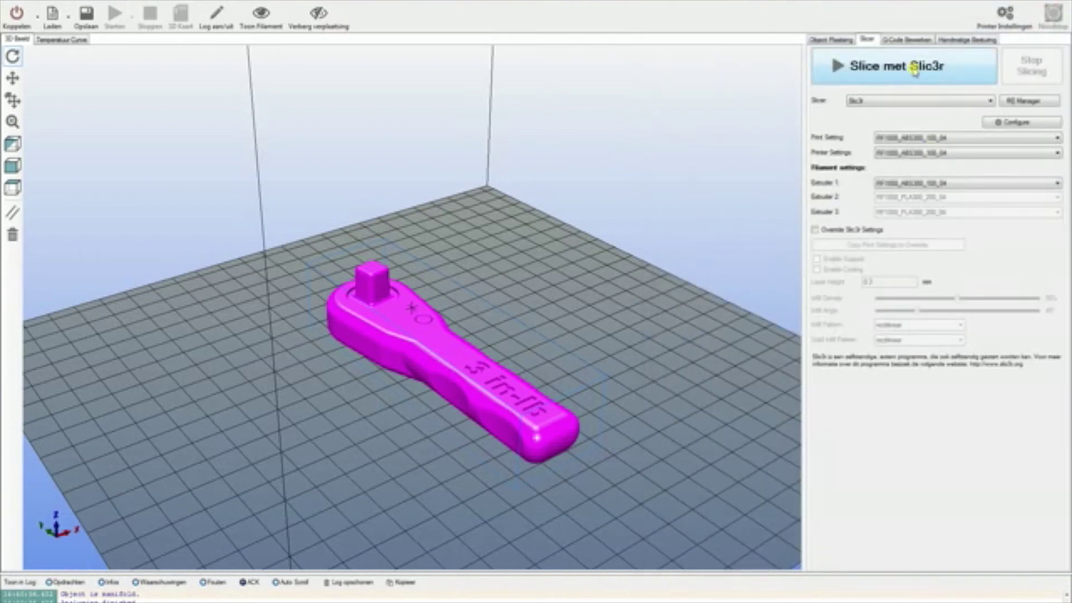
{"action": "left_click", "coordinate": [914, 69]}
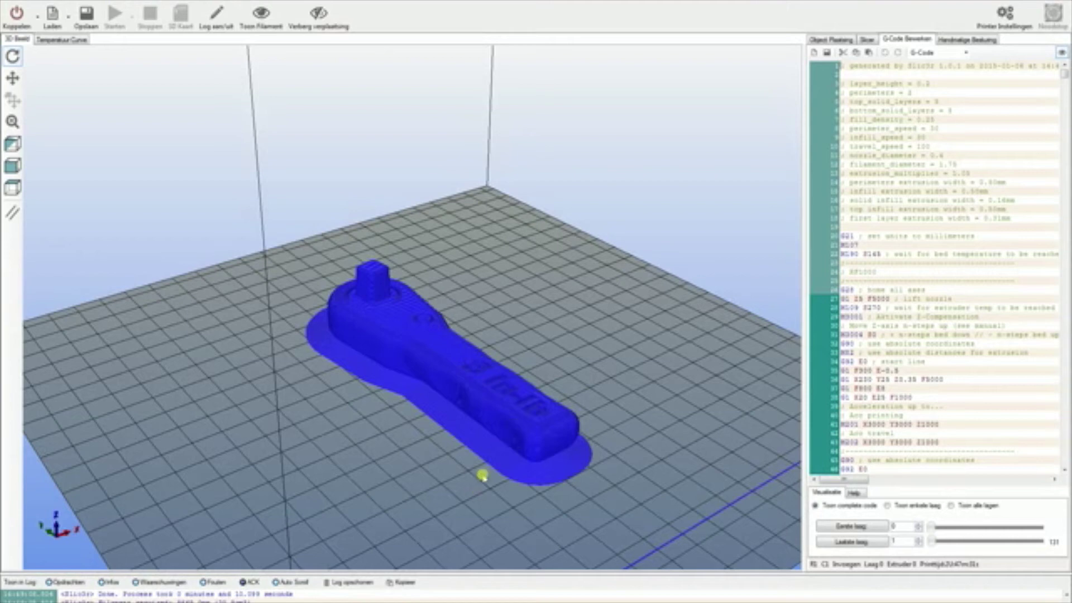
- Scroll through the generated G-code listing and orbit the 3D view around the sliced wrench
{"action": "left_click_drag", "start_coordinate": [463, 441], "coordinate": [443, 364]}
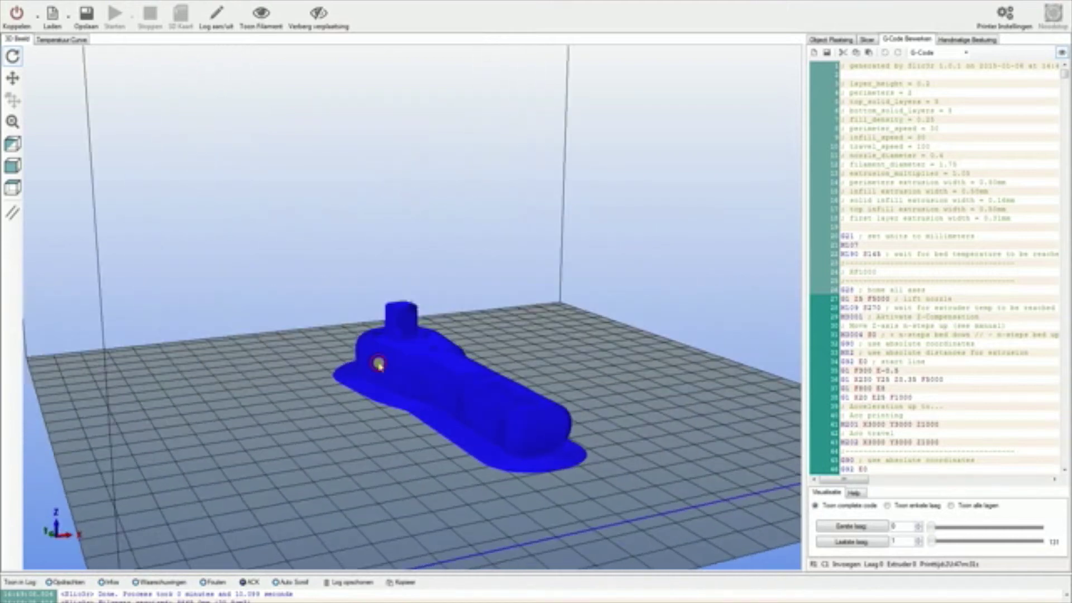
{"action": "left_click_drag", "start_coordinate": [1065, 71], "coordinate": [1065, 462]}
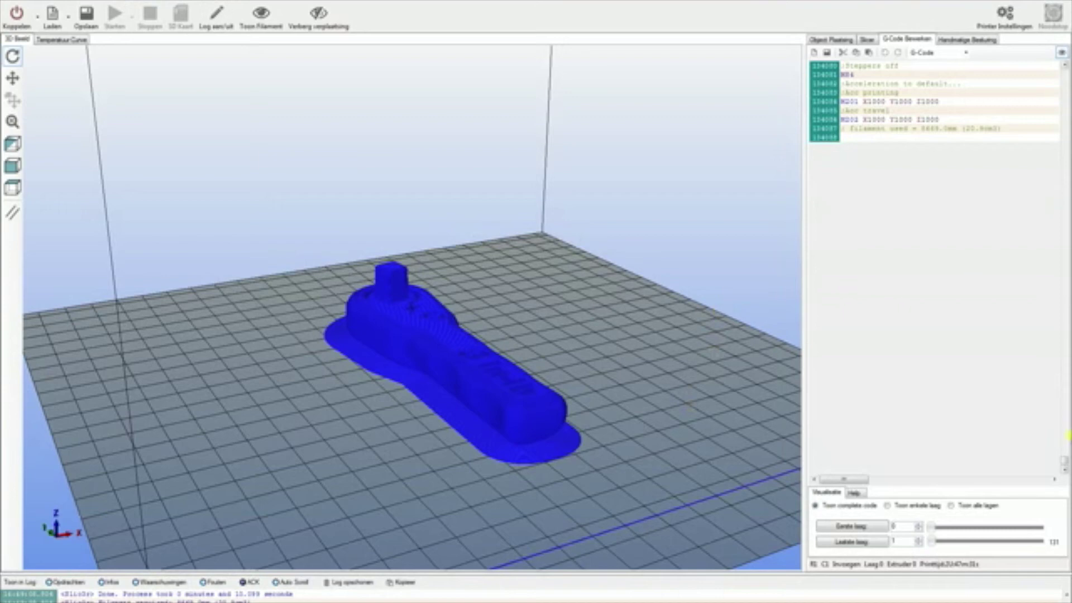
{"action": "left_click_drag", "start_coordinate": [1064, 462], "coordinate": [1066, 82]}
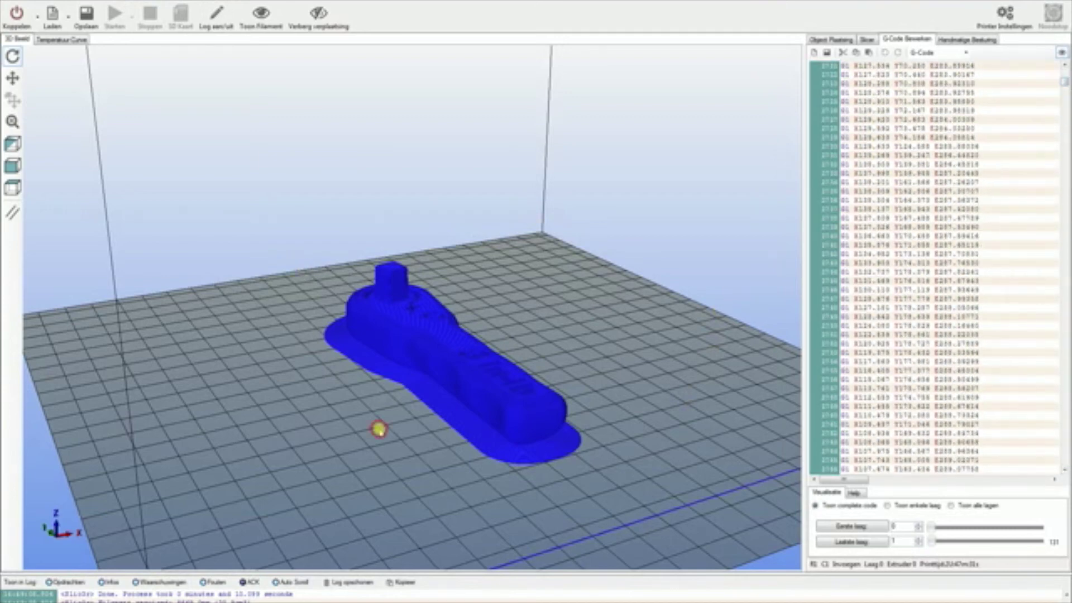
{"action": "left_click_drag", "start_coordinate": [379, 429], "coordinate": [463, 473]}
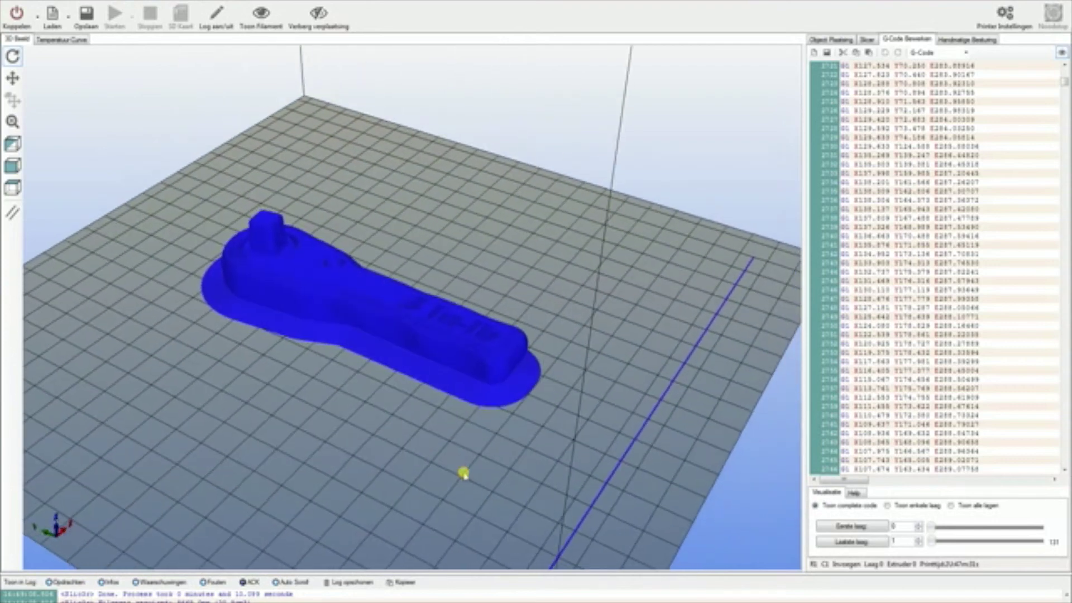
- Preview only the single layer at layer 21 and tilt the view down onto it
{"action": "left_click", "coordinate": [887, 506]}
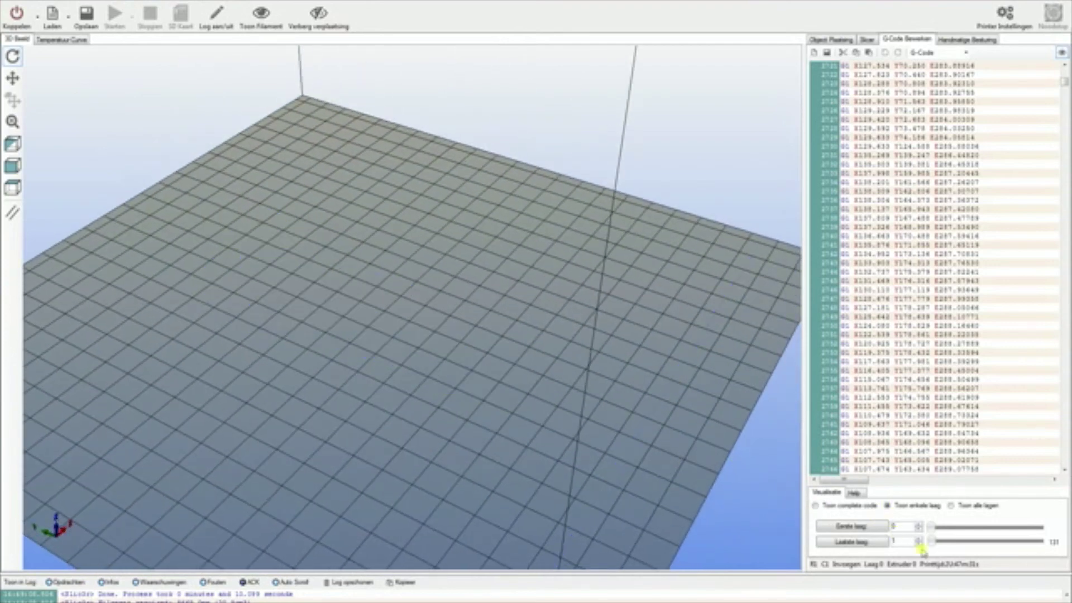
{"action": "left_click_drag", "start_coordinate": [932, 539], "coordinate": [969, 528]}
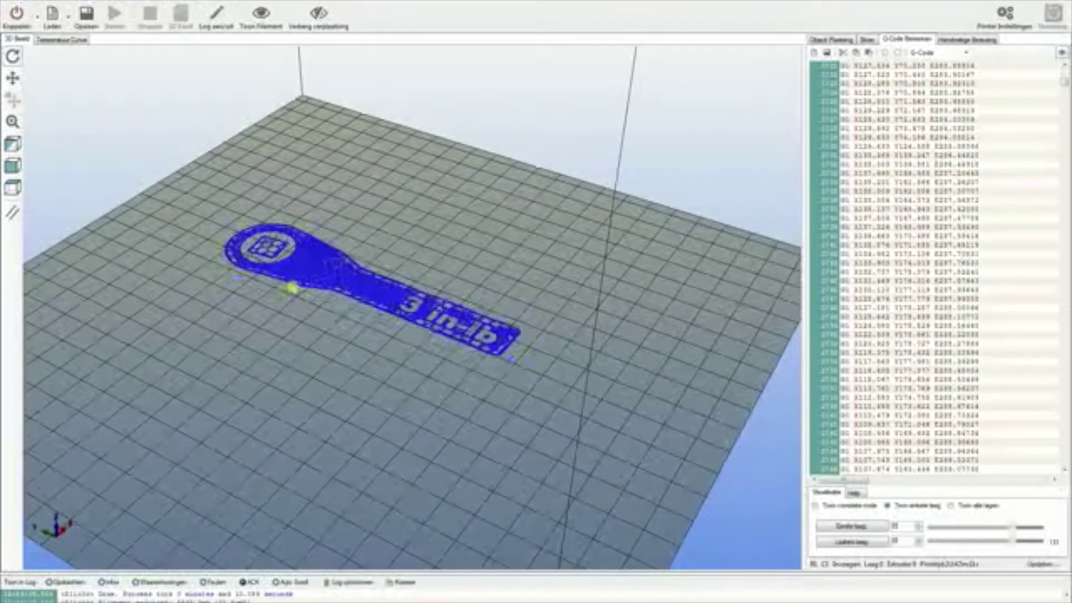
{"action": "left_click_drag", "start_coordinate": [287, 323], "coordinate": [222, 262]}
- Zoom and orbit around the ratchet head to inspect its honeycomb infill and perimeters
{"action": "scroll", "coordinate": [222, 262], "scroll_direction": "up", "scroll_amount": 8}
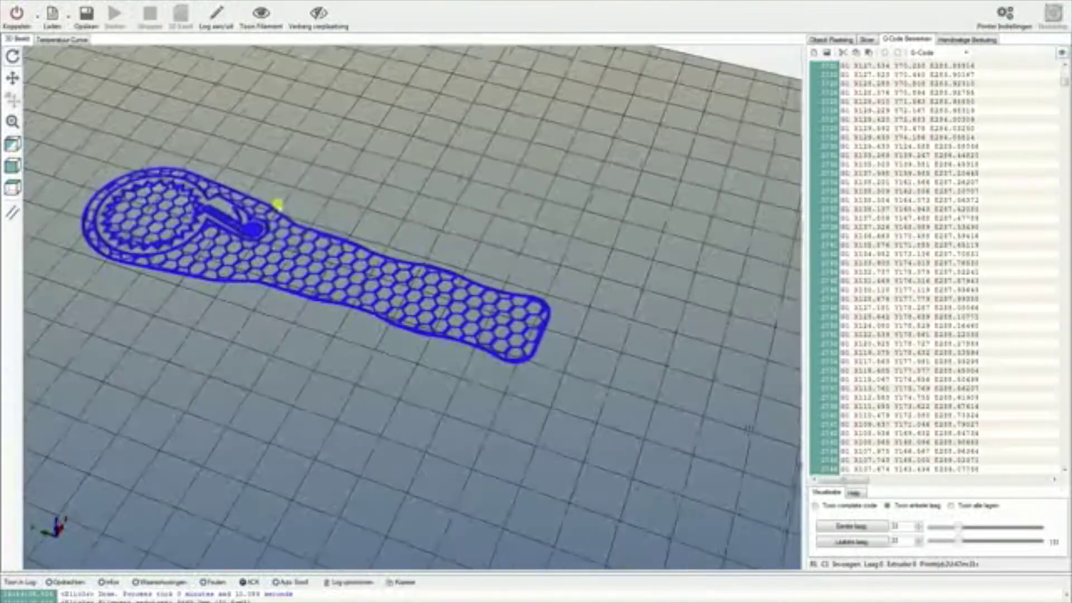
{"action": "scroll", "coordinate": [442, 267], "scroll_direction": "down", "scroll_amount": 6}
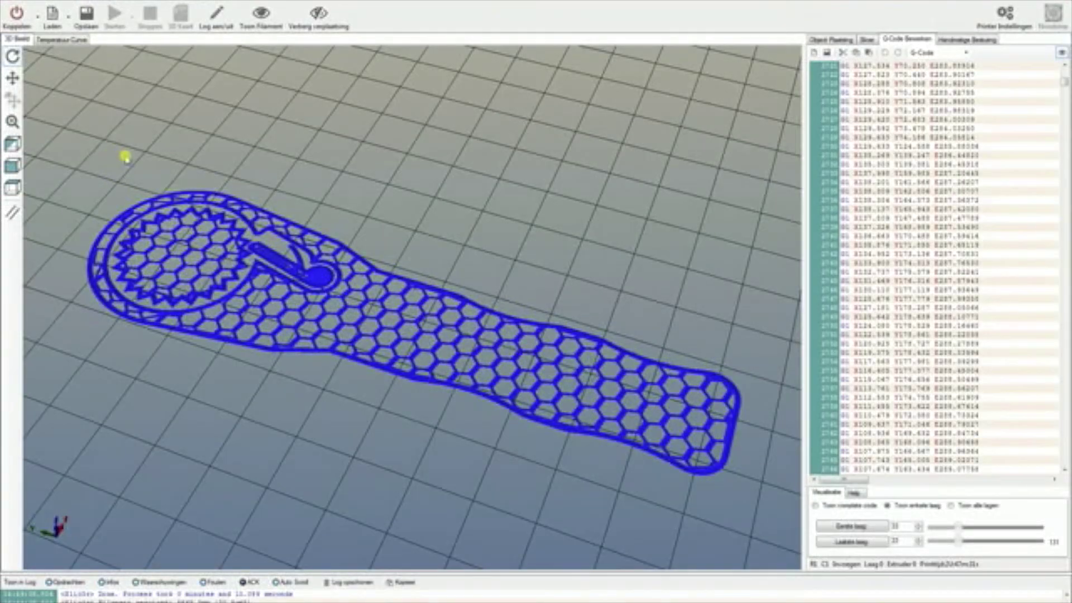
{"action": "scroll", "coordinate": [145, 153], "scroll_direction": "up", "scroll_amount": 2}
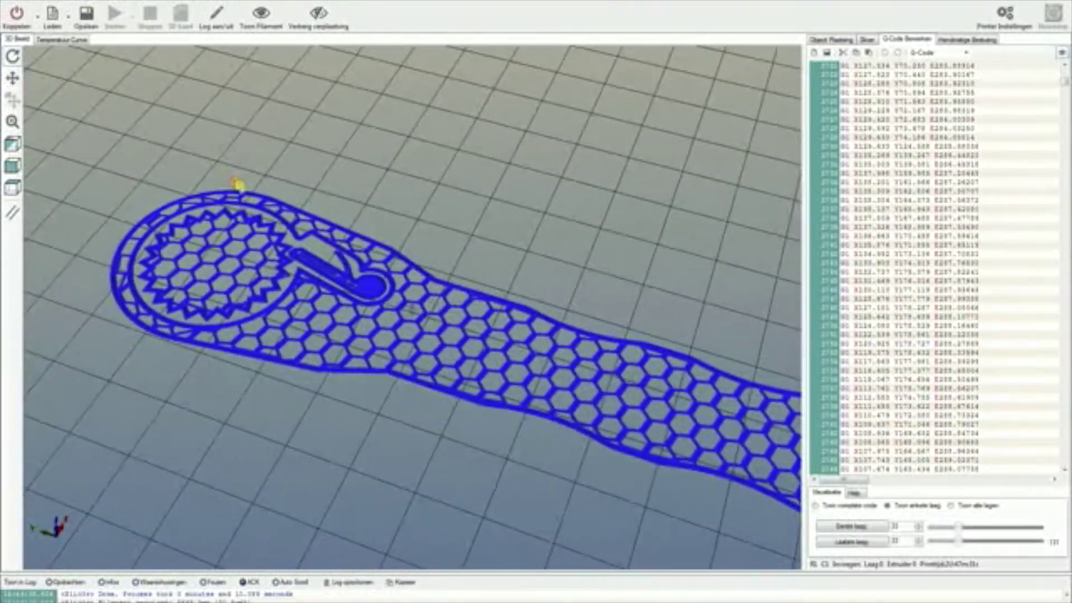
{"action": "scroll", "coordinate": [176, 128], "scroll_direction": "up", "scroll_amount": 3}
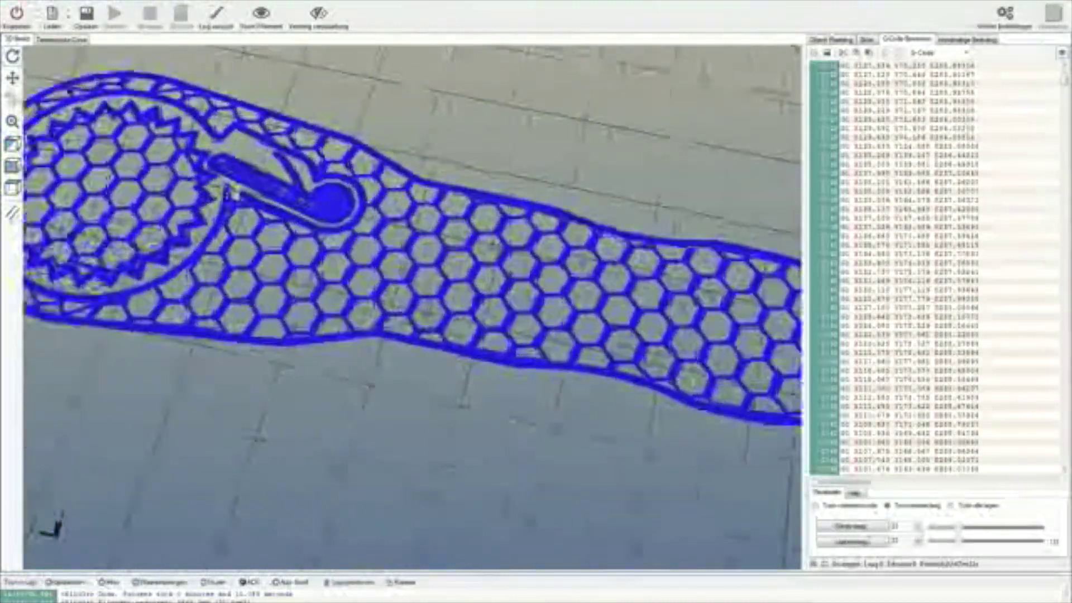
{"action": "left_click_drag", "start_coordinate": [484, 484], "coordinate": [428, 324]}
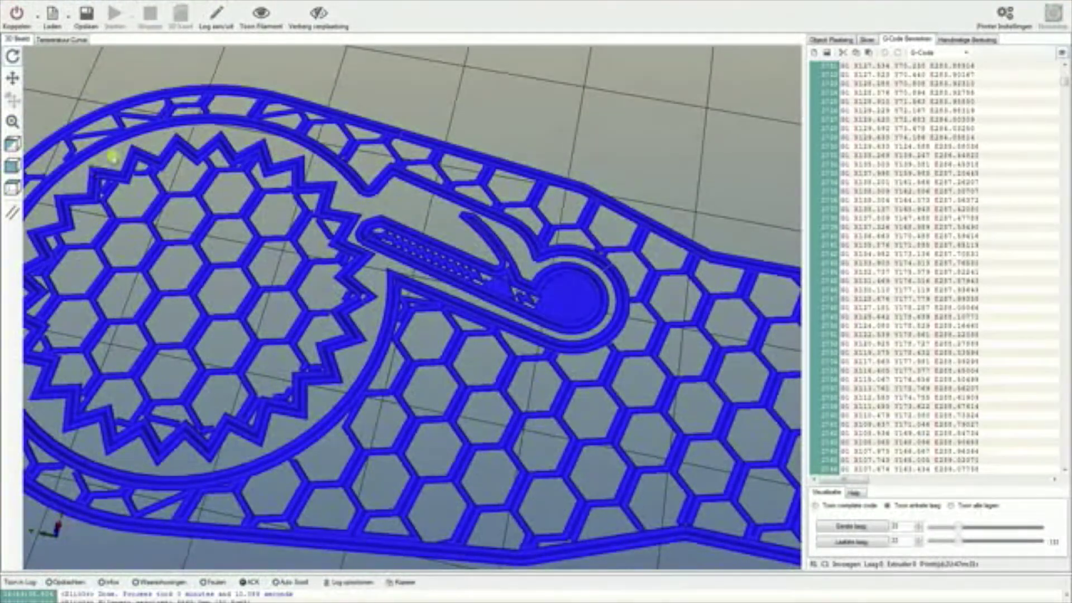
{"action": "left_click_drag", "start_coordinate": [362, 234], "coordinate": [369, 240]}
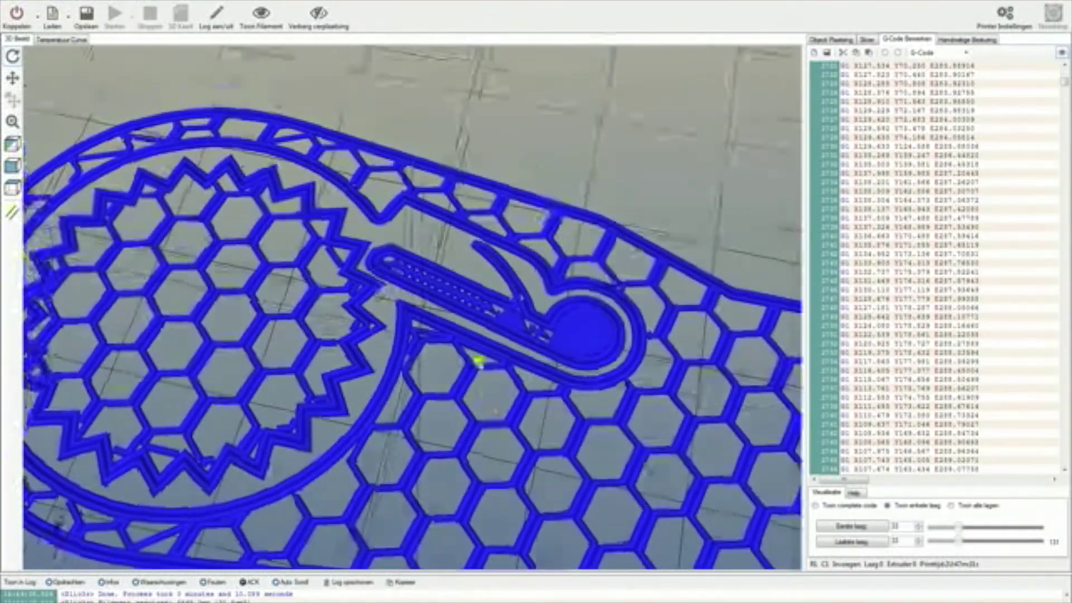
{"action": "left_click_drag", "start_coordinate": [475, 306], "coordinate": [471, 226]}
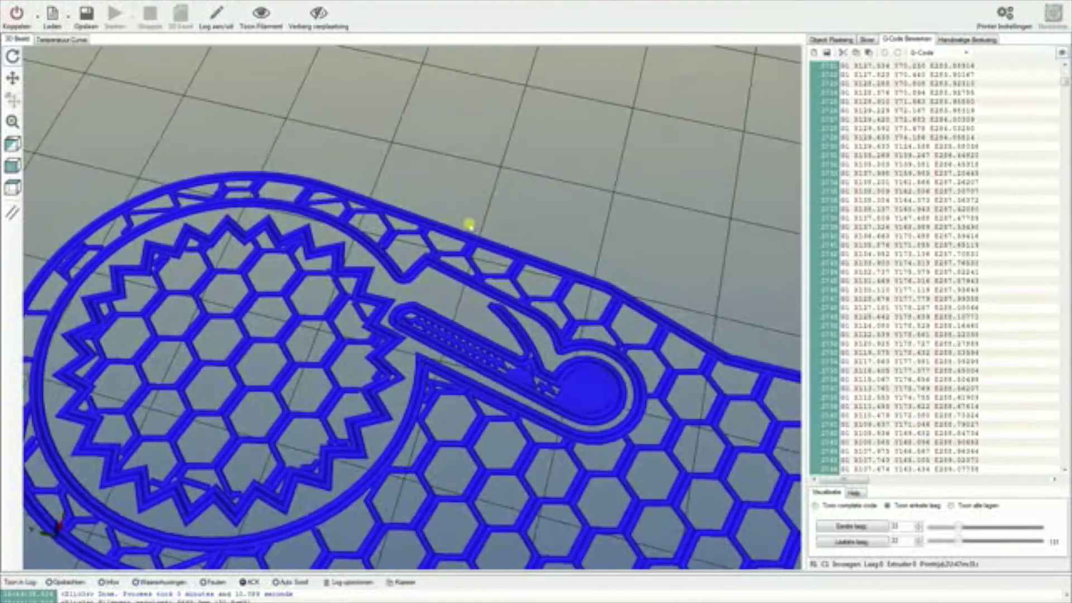
- Switch the preview back to the complete toolpath and zoom out to the whole wrench
{"action": "left_click", "coordinate": [815, 506]}
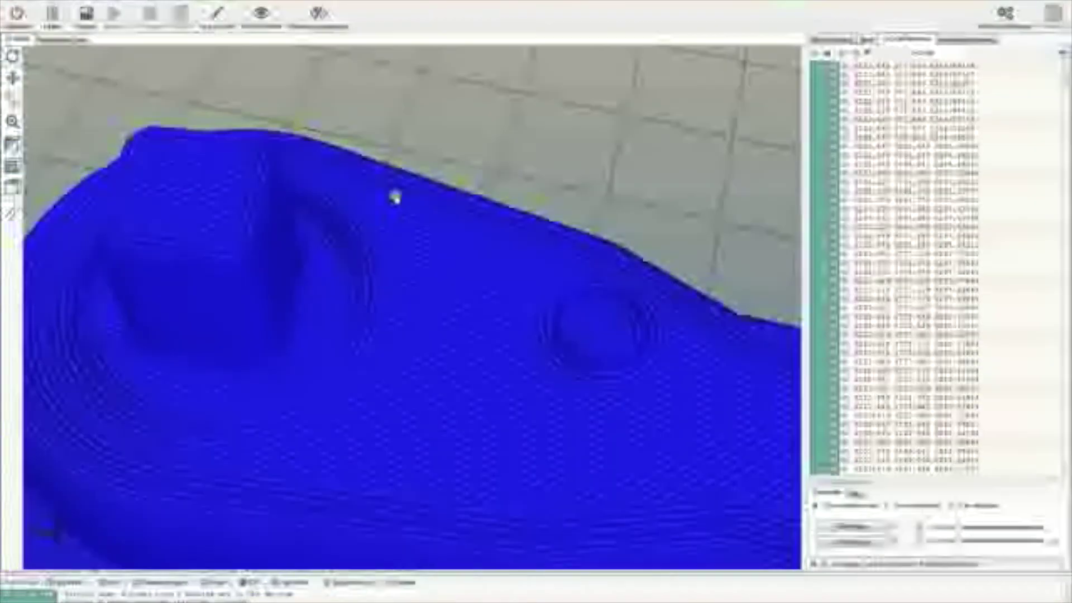
{"action": "scroll", "coordinate": [416, 105], "scroll_direction": "down", "scroll_amount": 10}
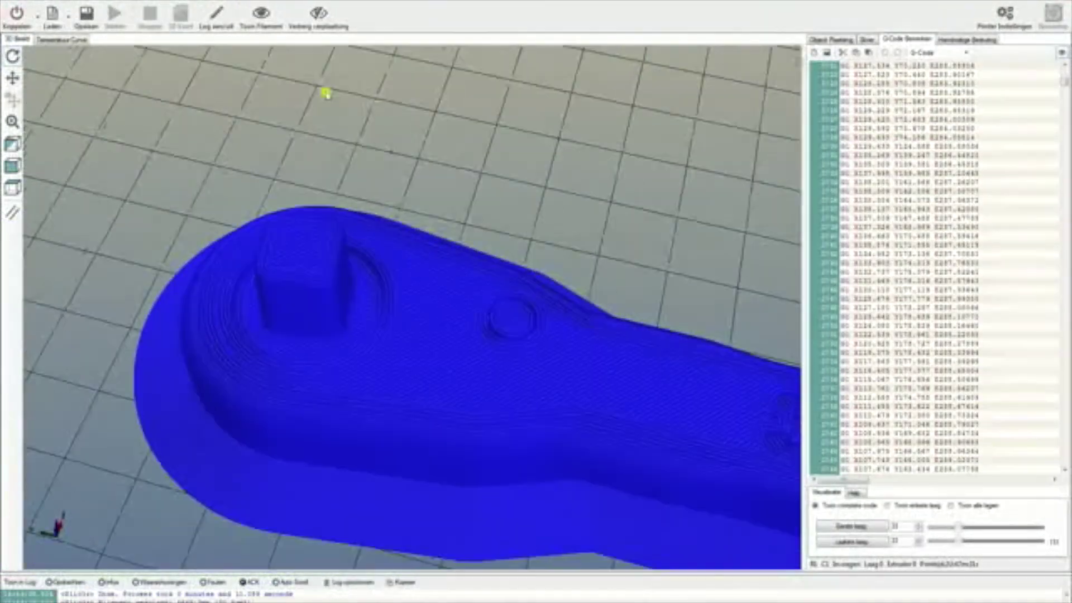
{"action": "scroll", "coordinate": [362, 118], "scroll_direction": "down", "scroll_amount": 3}
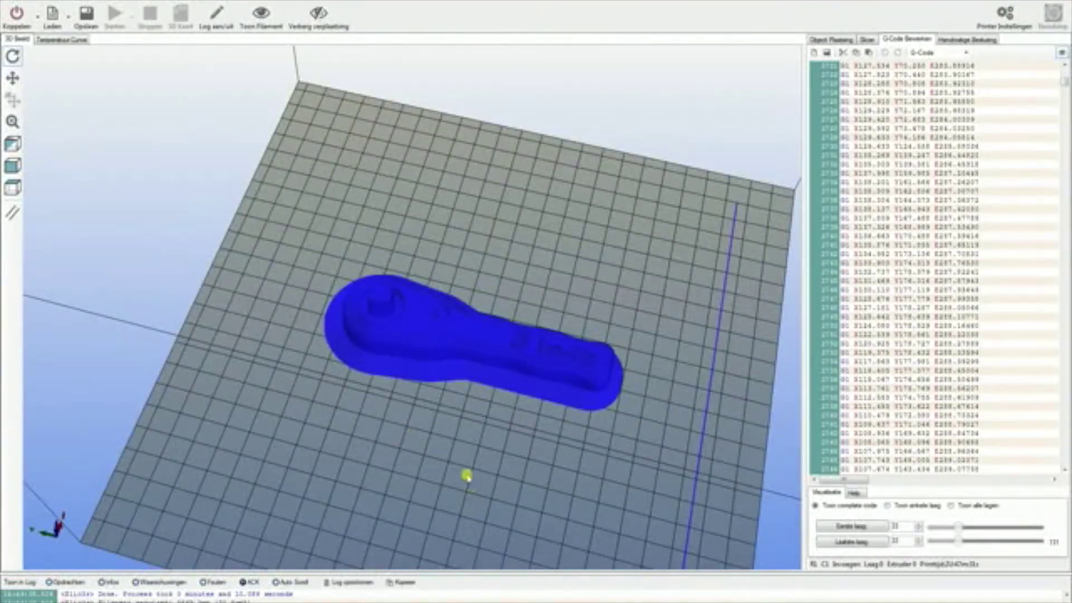
{"action": "left_click_drag", "start_coordinate": [467, 476], "coordinate": [614, 438]}
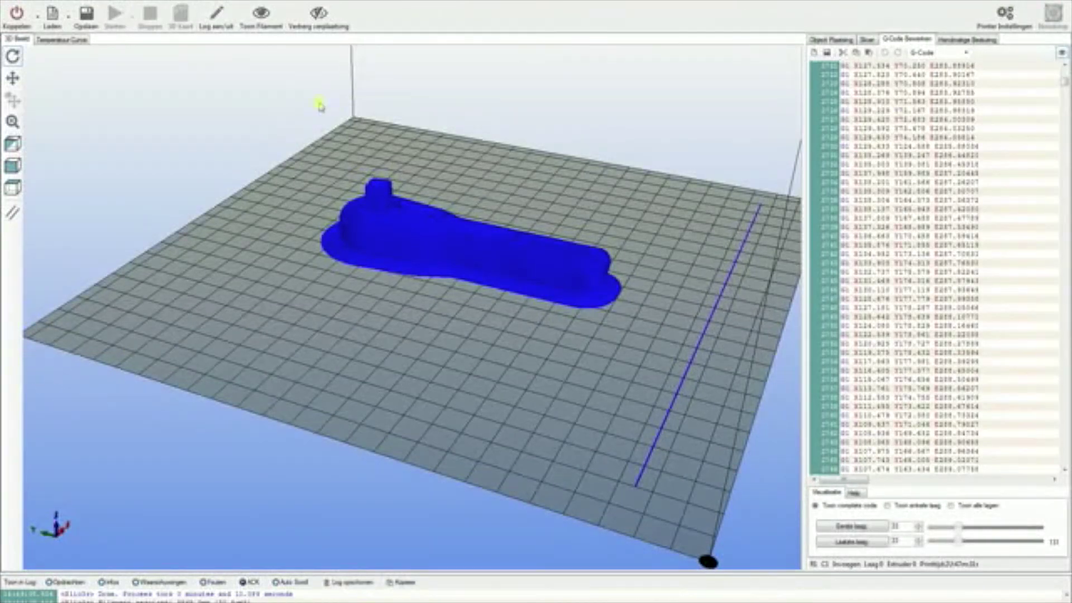
- Orbit the build plate to view the wrench and its brim from several angles, including side-on
{"action": "left_click_drag", "start_coordinate": [589, 323], "coordinate": [584, 366]}
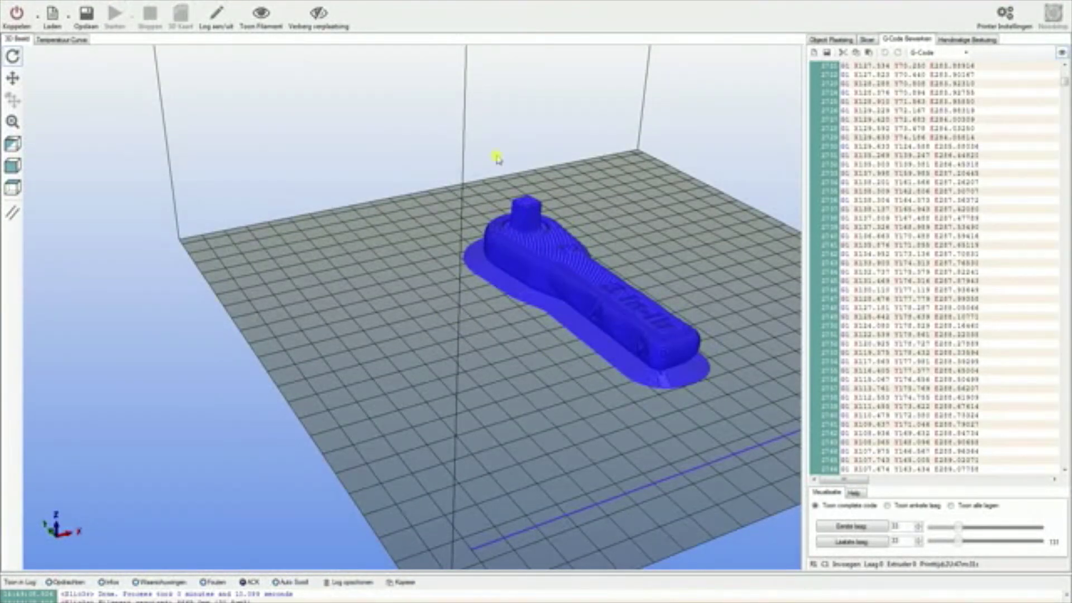
{"action": "left_click_drag", "start_coordinate": [497, 158], "coordinate": [670, 300]}
{"action": "scroll", "coordinate": [670, 299], "scroll_direction": "up", "scroll_amount": 5}
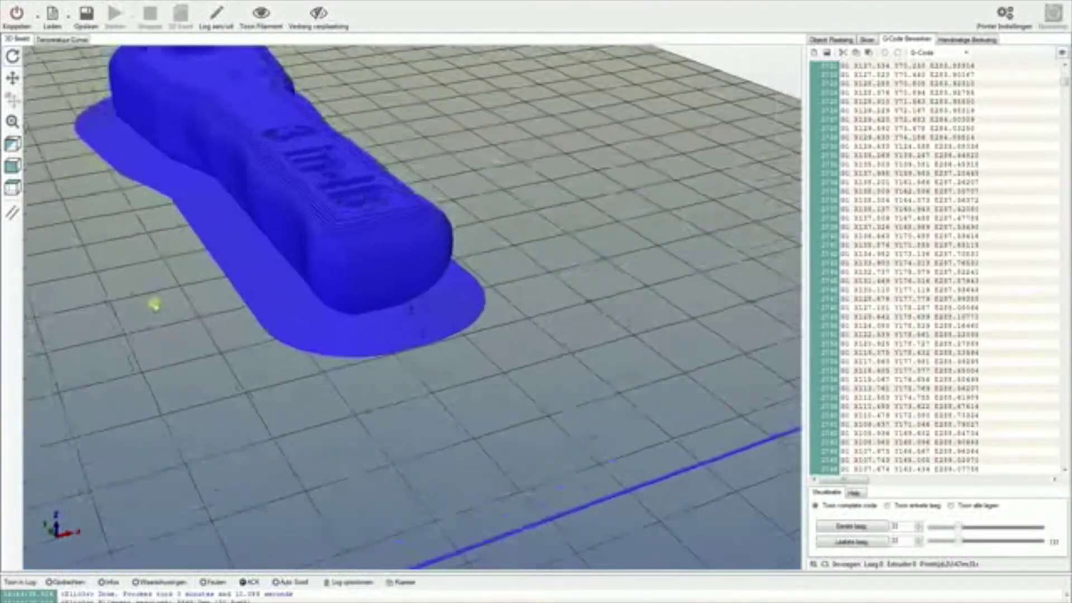
{"action": "scroll", "coordinate": [223, 324], "scroll_direction": "down", "scroll_amount": 6}
{"action": "left_click_drag", "start_coordinate": [412, 371], "coordinate": [437, 349]}
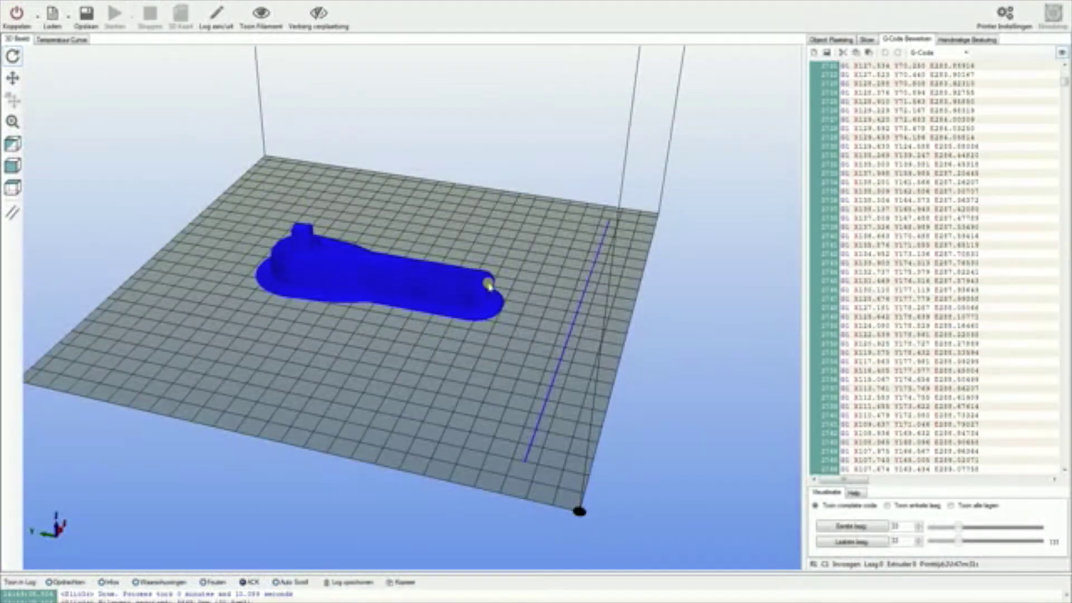
{"action": "mouse_move", "coordinate": [427, 333]}
{"action": "left_mouse_down"}
{"action": "mouse_move", "coordinate": [402, 335]}
{"action": "mouse_move", "coordinate": [441, 337]}
{"action": "left_mouse_up"}
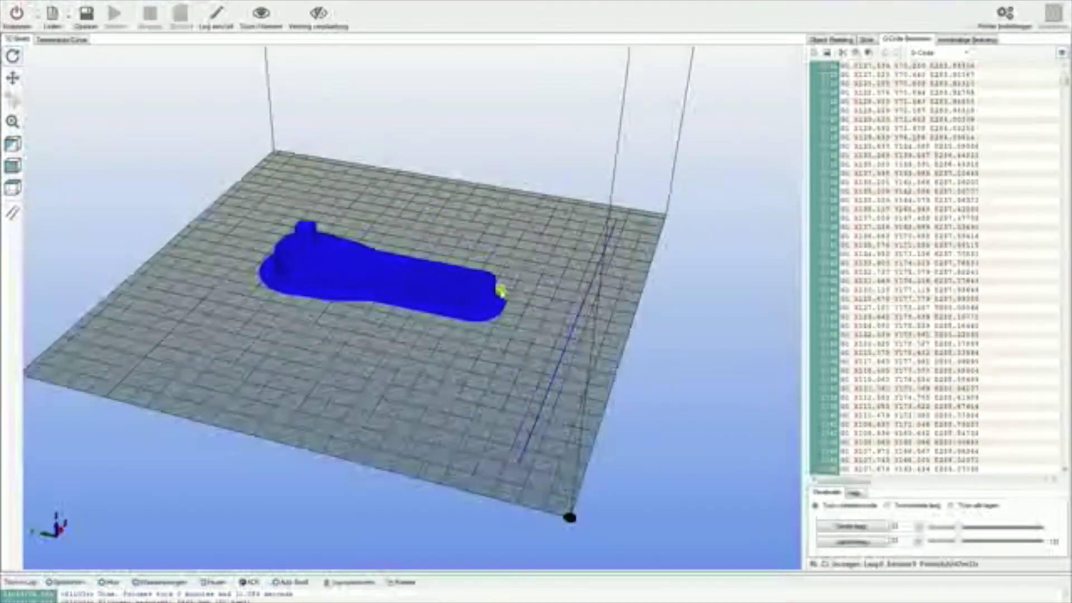